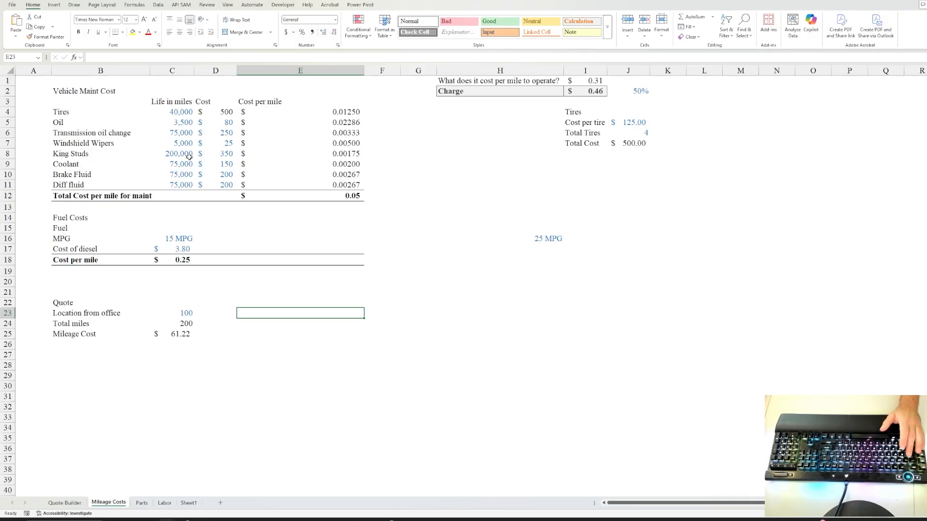
Insert blank cells above the Diff fluid maintenance row, shifting cells down, then undo it.
click(188, 156)
drag(64, 112, 62, 185)
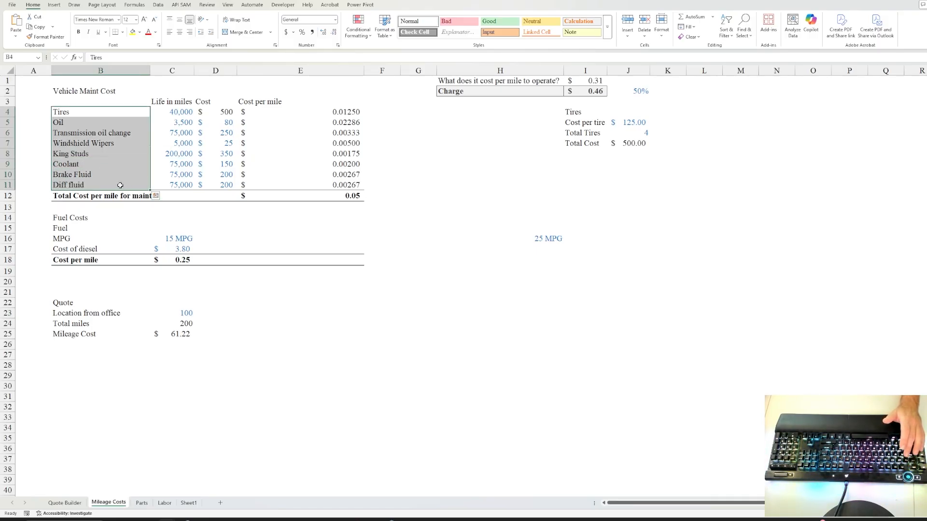
click(135, 186)
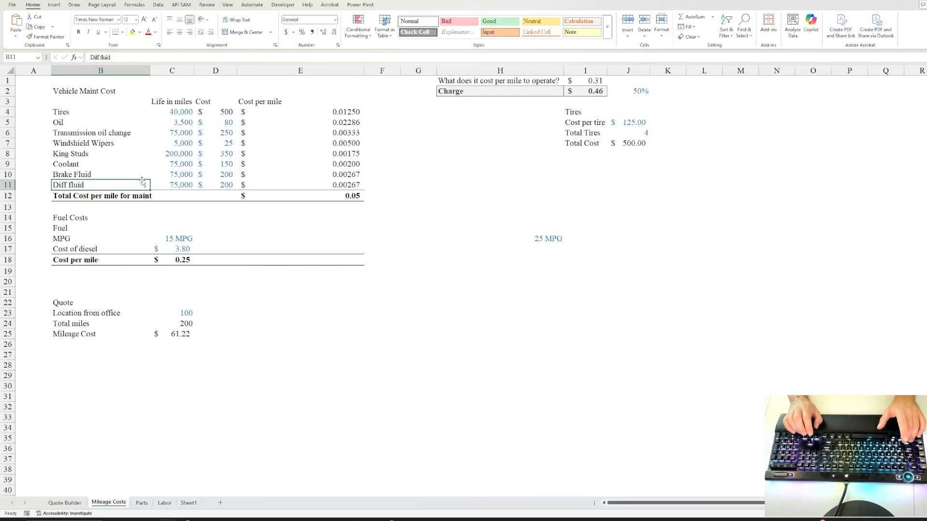
key(shift+Right)
key(shift+Right)
key(shift+Right)
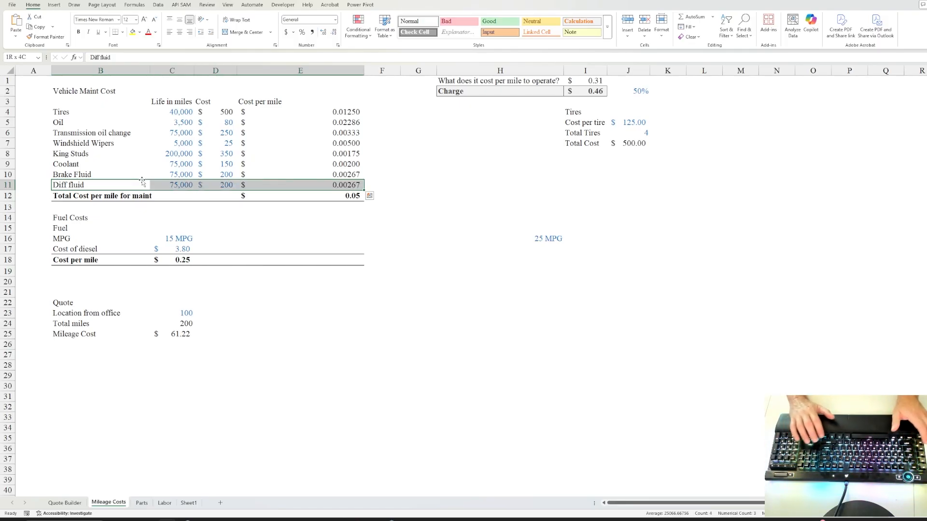
key(ctrl+shift+equal)
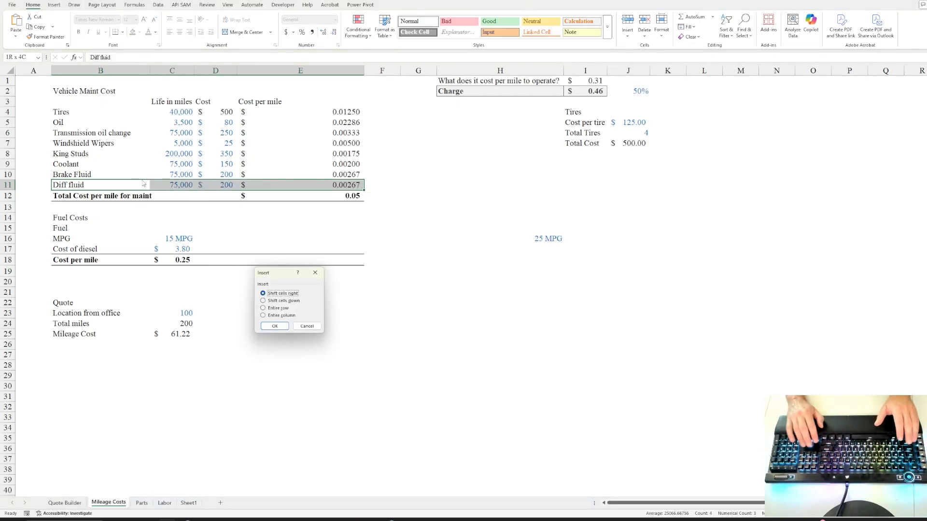
key(Return)
click(142, 183)
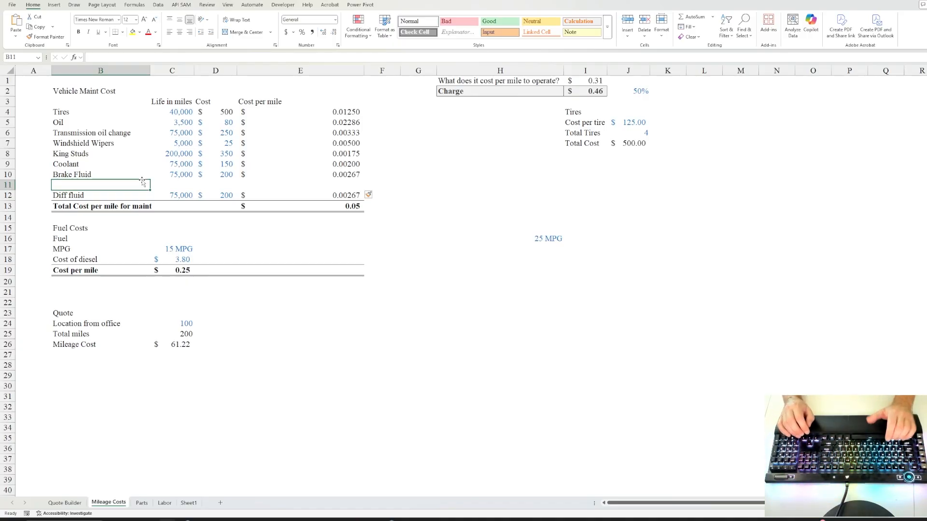
key(ctrl+z)
Check the Diff fluid mileage and cost formula, then view the Quote Builder, Mileage Costs and Parts sheets.
key(Right)
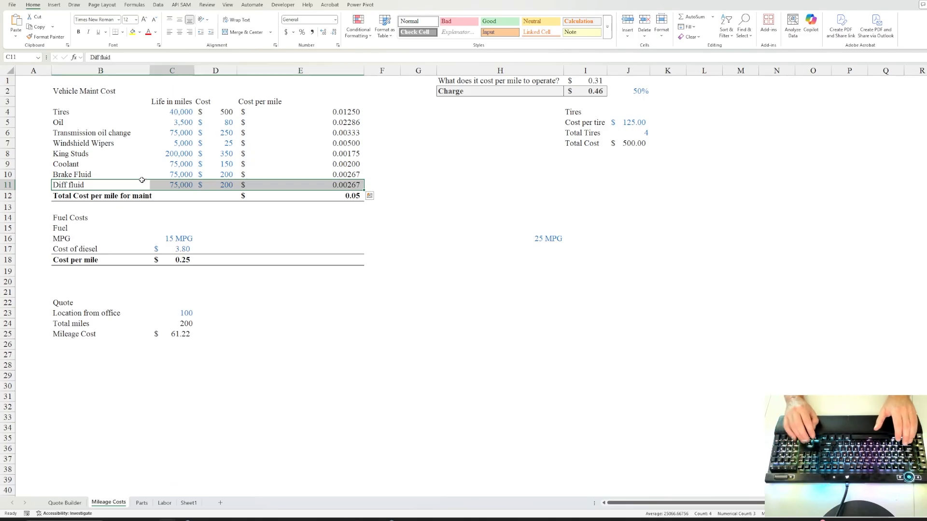
key(Right)
key(Right)
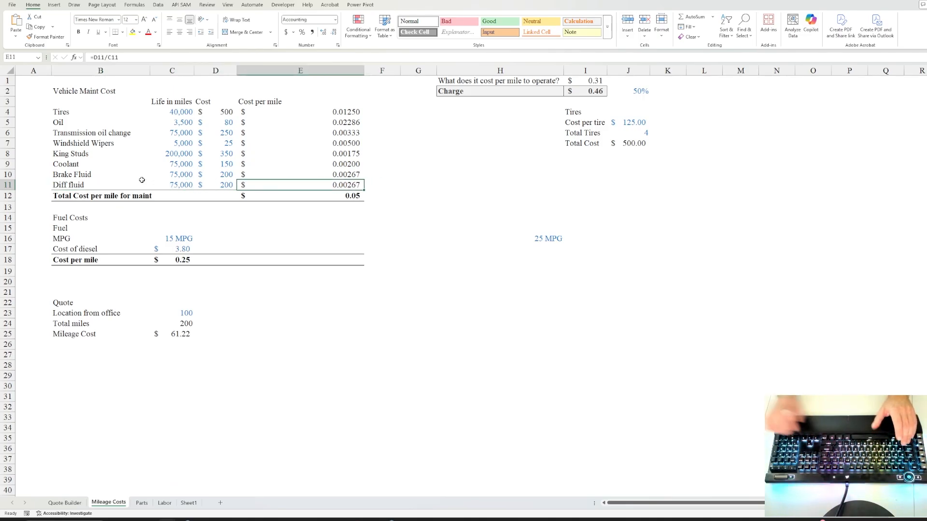
click(73, 503)
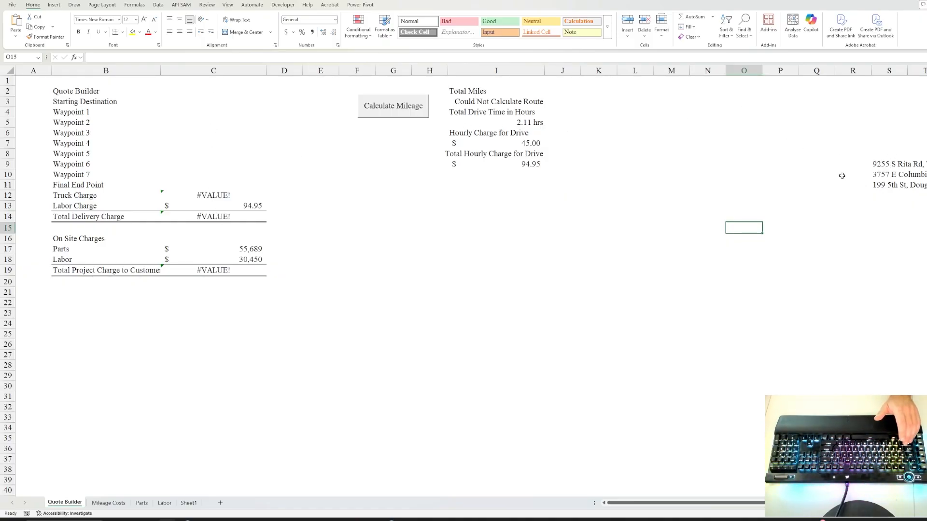
click(109, 503)
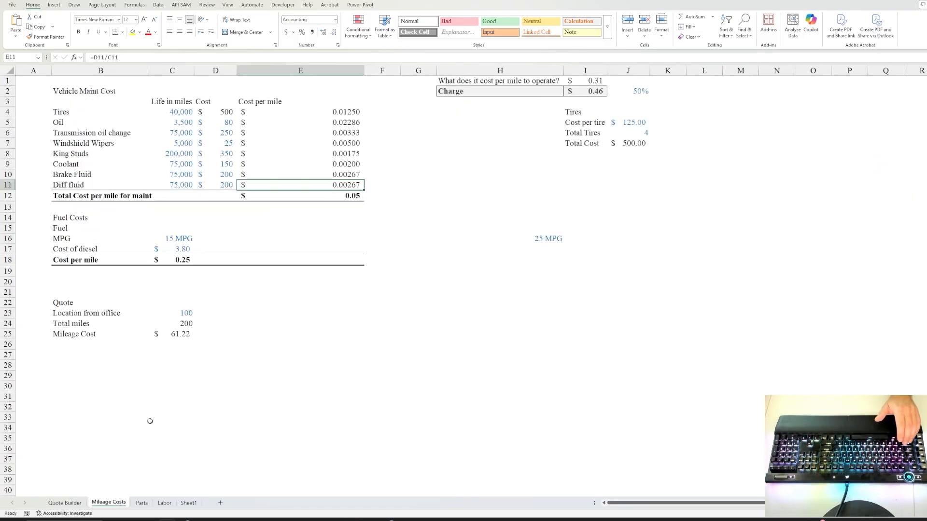
click(141, 503)
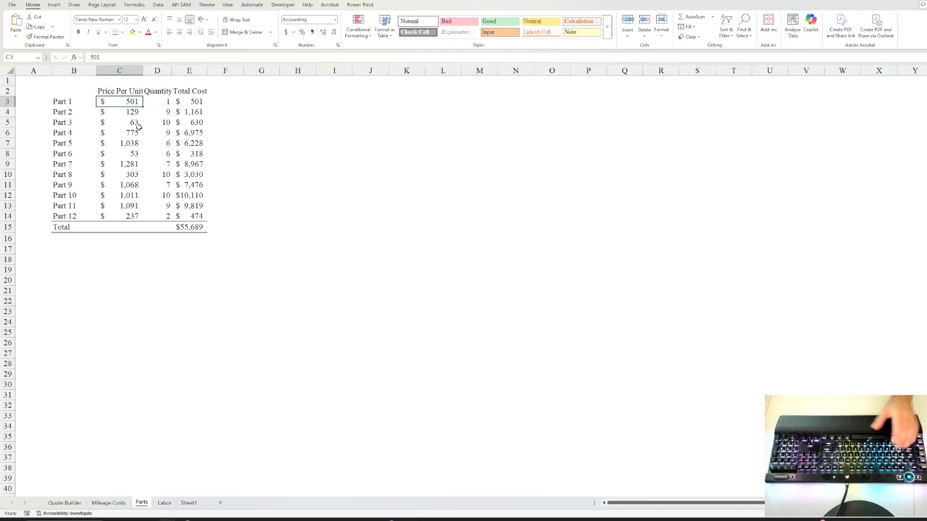
Select only the numeric constants in the parts table and give them a blue font.
key(ctrl+g)
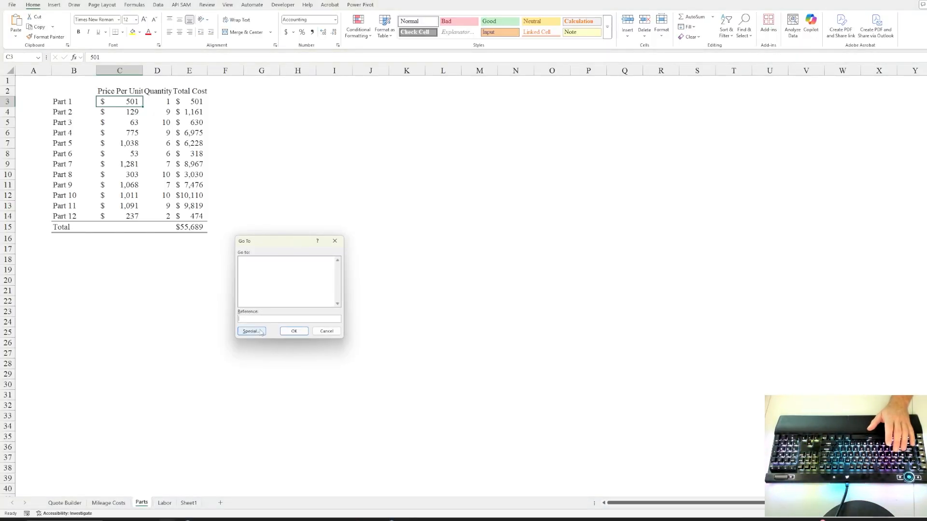
click(252, 329)
click(251, 256)
click(251, 278)
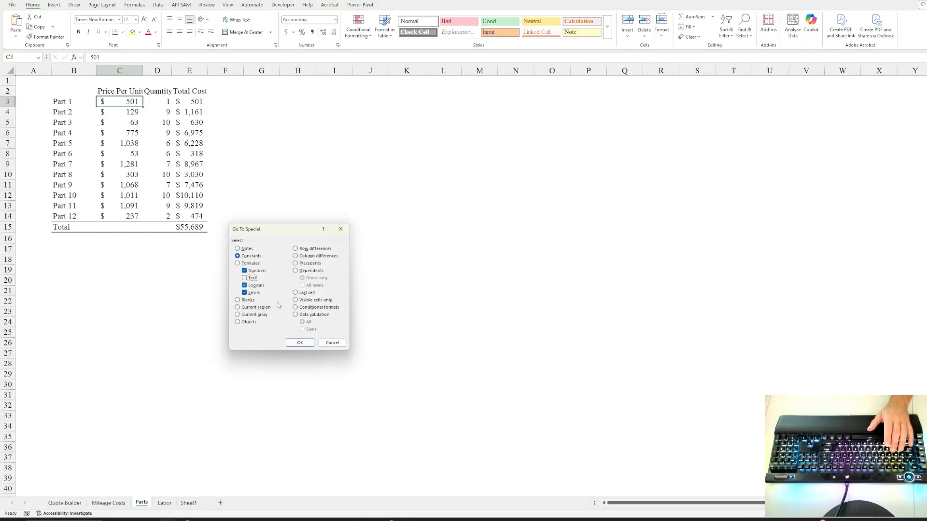
click(302, 344)
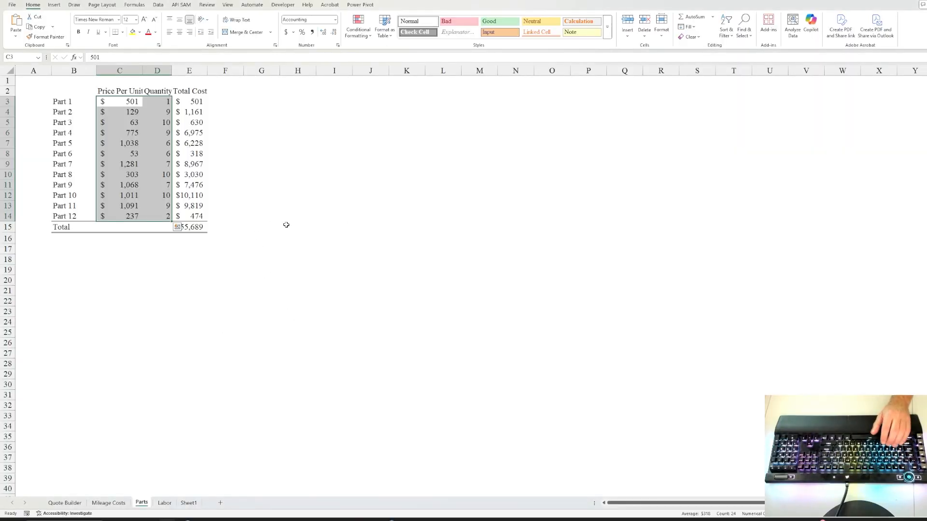
key(ctrl+1)
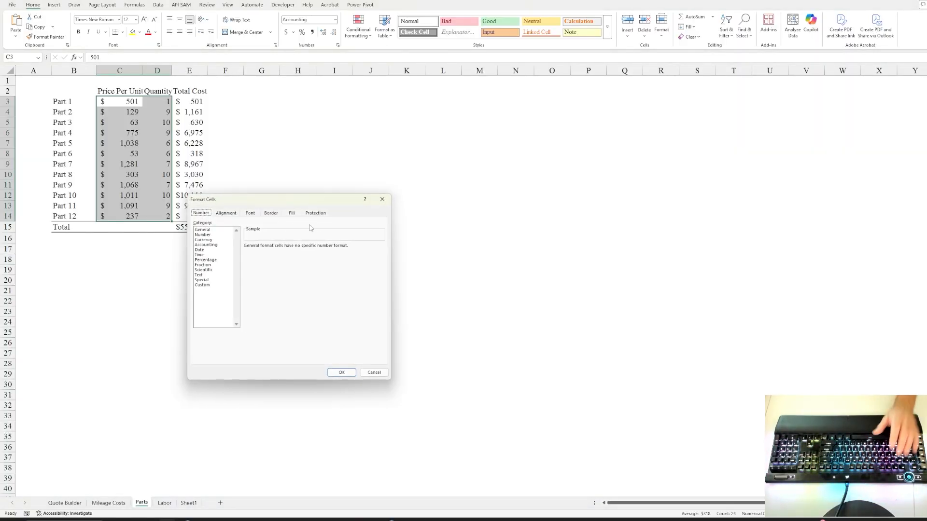
click(250, 213)
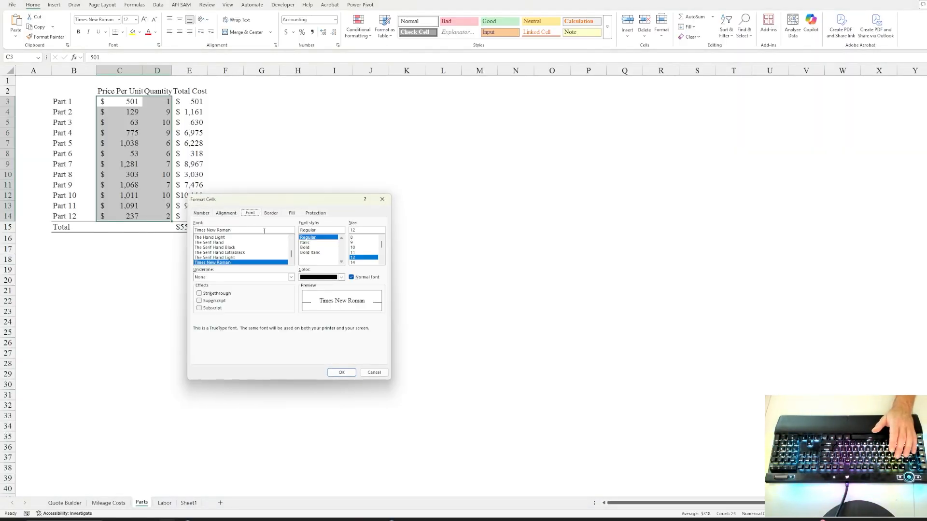
click(341, 278)
click(379, 389)
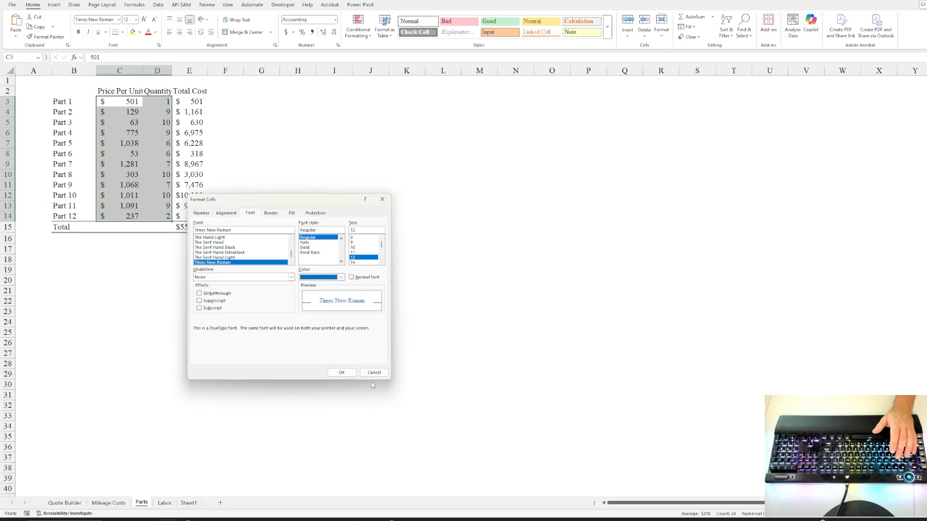
click(342, 372)
Check Part 1's blue price and quantity and its total cost formula.
click(275, 175)
click(135, 102)
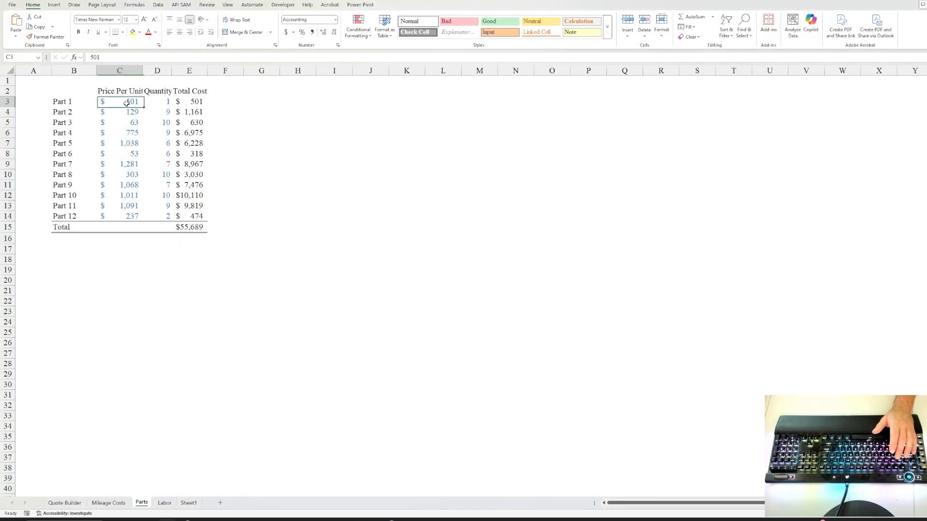
click(167, 102)
click(193, 103)
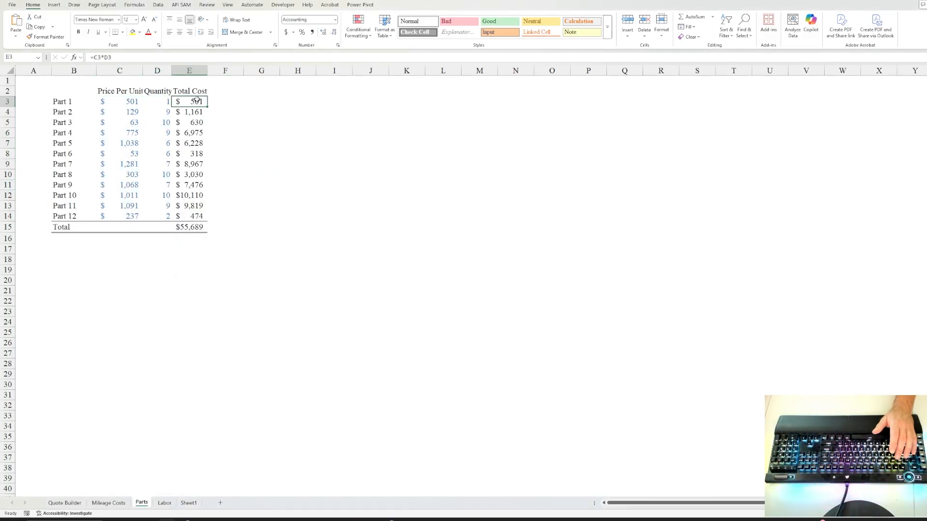
AutoFit columns C through E to their contents and move on to the Labor sheet.
click(124, 95)
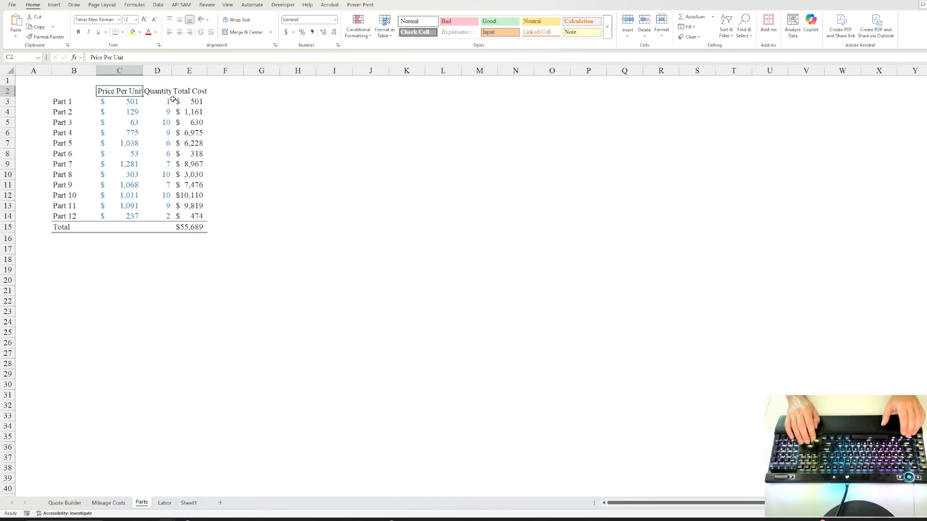
key(ctrl+shift+Right)
key(alt+h)
key(o)
key(i)
key(Down)
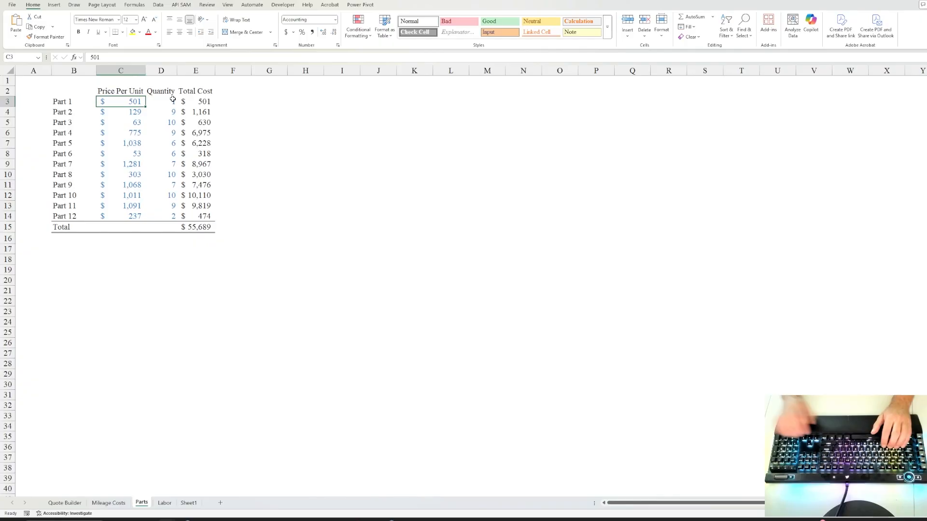
key(ctrl+Page_Down)
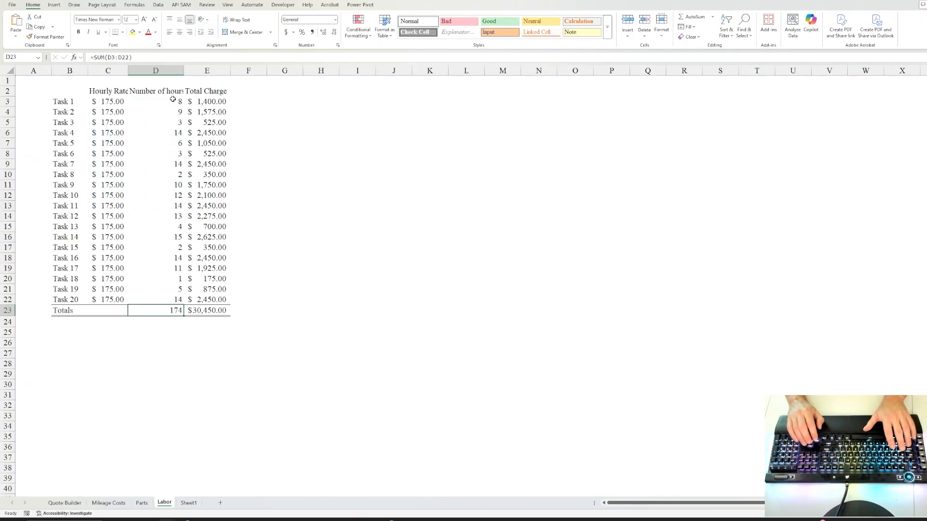
Browse the Labor table from Task 1 to Task 20, checking hourly rates and total charges.
key(Up)
key(Up)
key(Up)
key(Up)
key(Up)
key(Up)
key(Up)
key(Up)
key(Up)
key(Up)
key(Up)
key(Up)
key(Up)
key(Up)
key(Up)
key(Up)
key(Up)
key(Up)
key(Up)
key(Up)
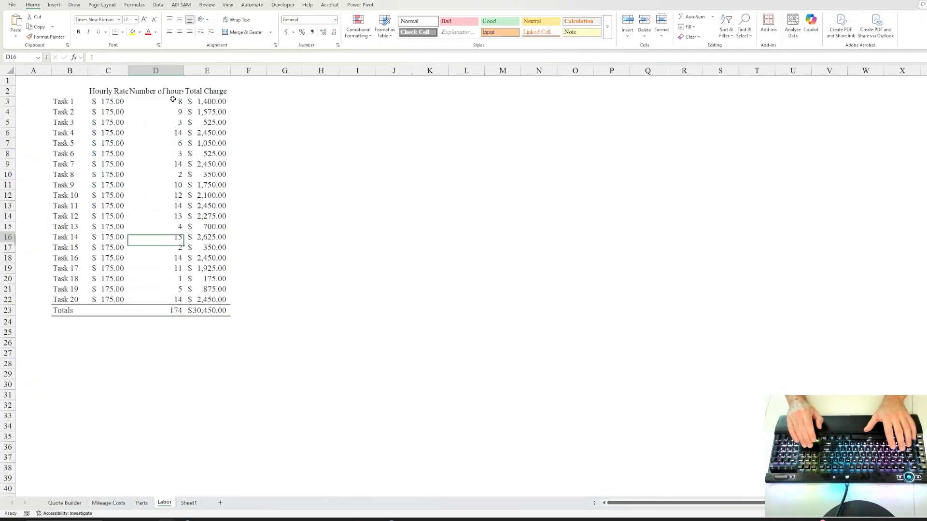
key(Left)
key(Left)
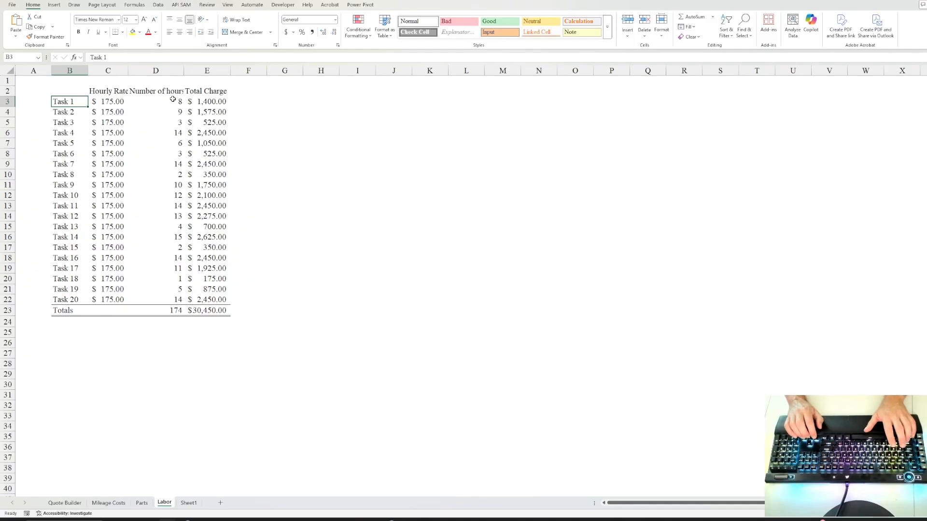
key(ctrl+Down)
key(Up)
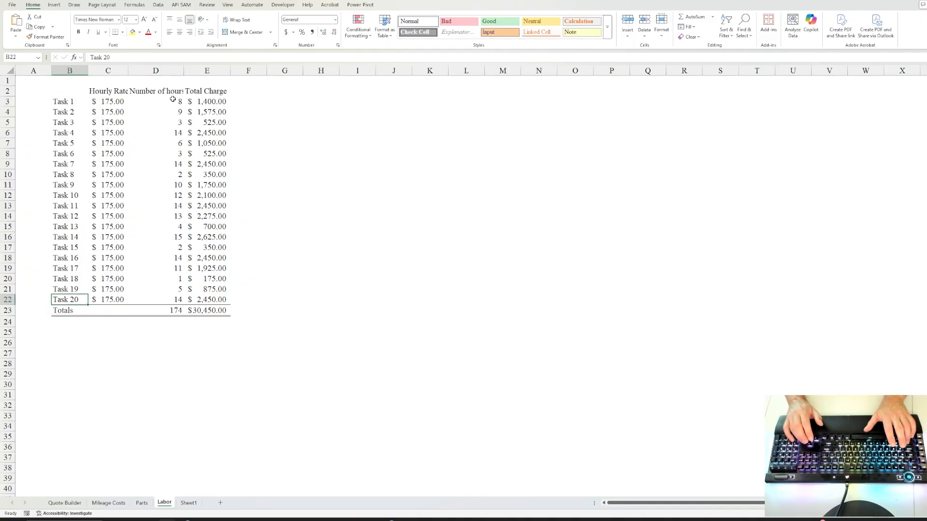
key(Right)
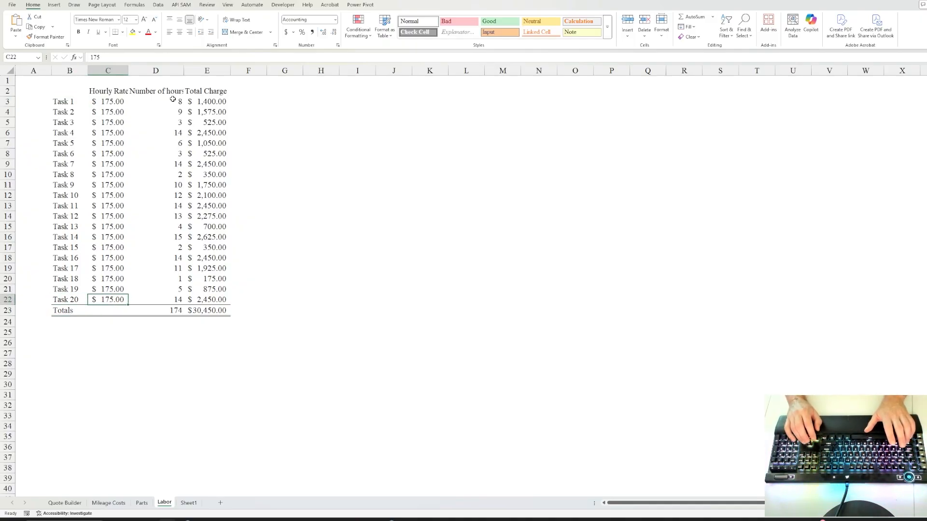
key(ctrl+Up)
key(Down)
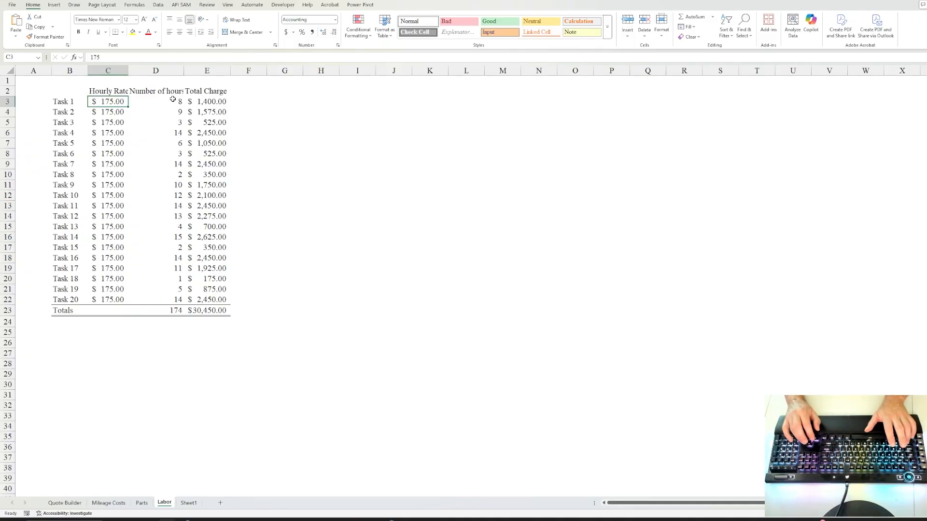
key(Right)
key(Right)
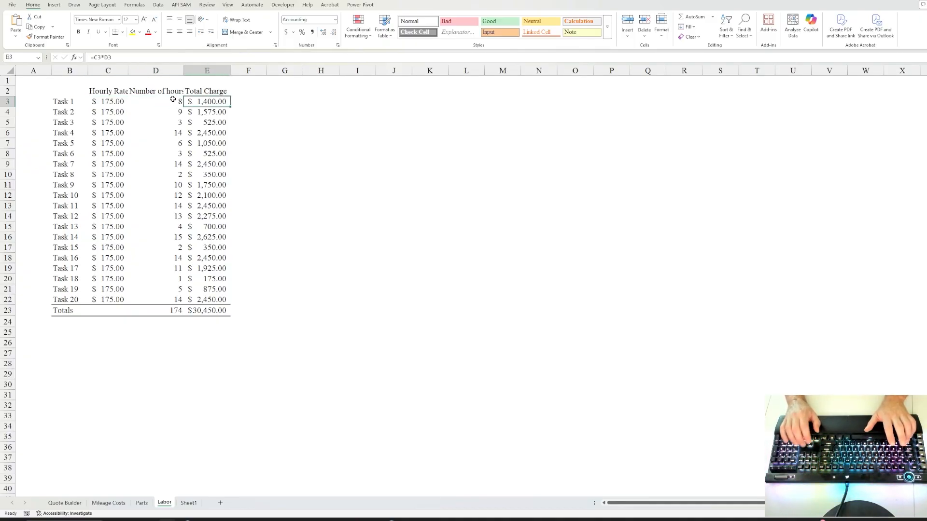
key(ctrl+Page_Up)
key(ctrl+Page_Up)
key(ctrl+Page_Up)
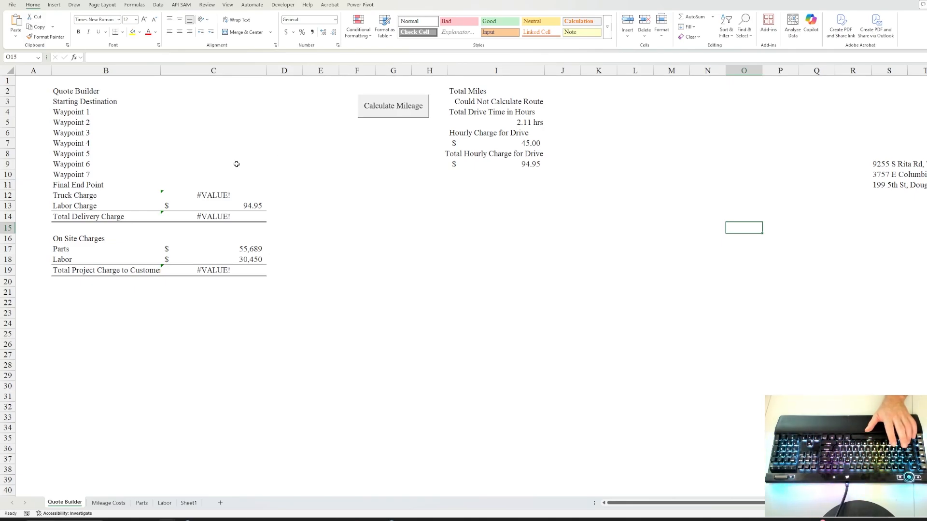
Open the VBA editor with Alt+F11 and scroll through Module1's GetRouteDistance macro.
key(alt+F11)
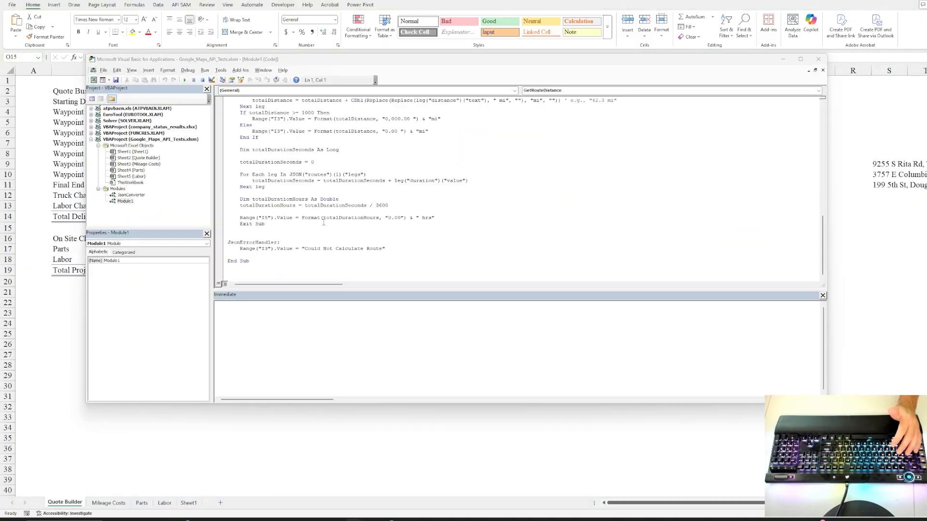
scroll(339, 203, up, 3)
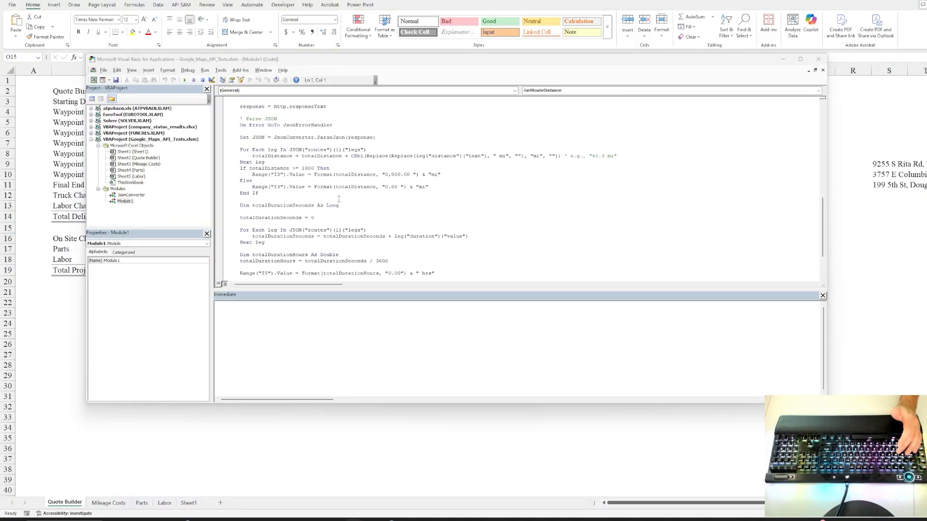
scroll(339, 201, down, 3)
scroll(340, 199, up, 3)
scroll(340, 197, down, 1)
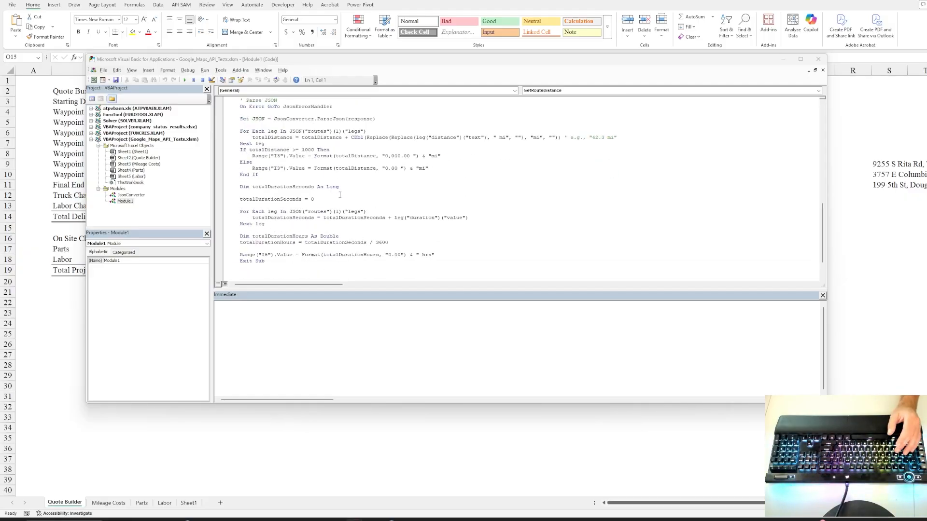
scroll(340, 191, up, 1)
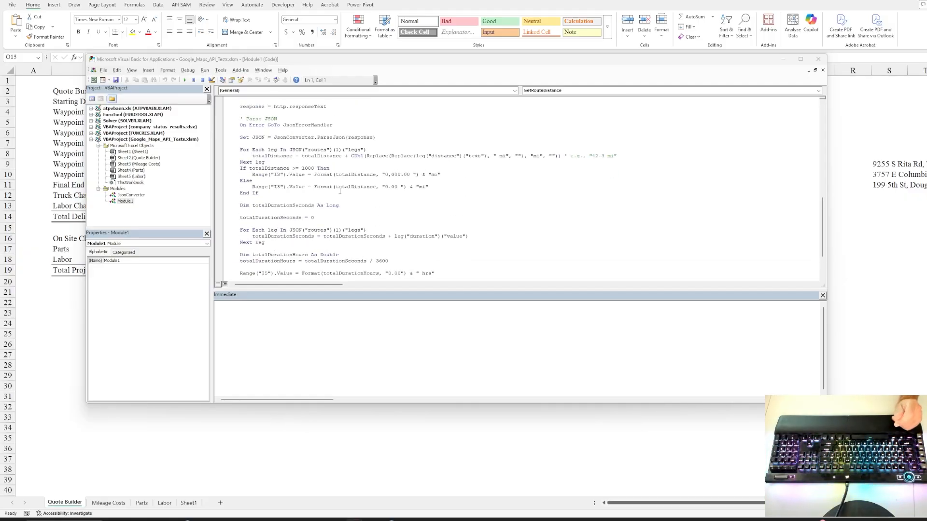
scroll(339, 191, down, 3)
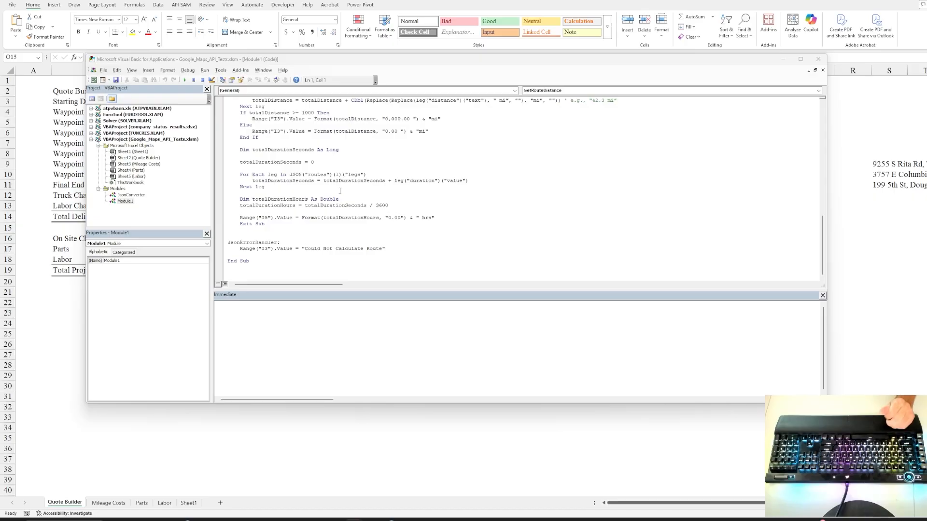
scroll(340, 191, up, 1)
scroll(340, 192, down, 1)
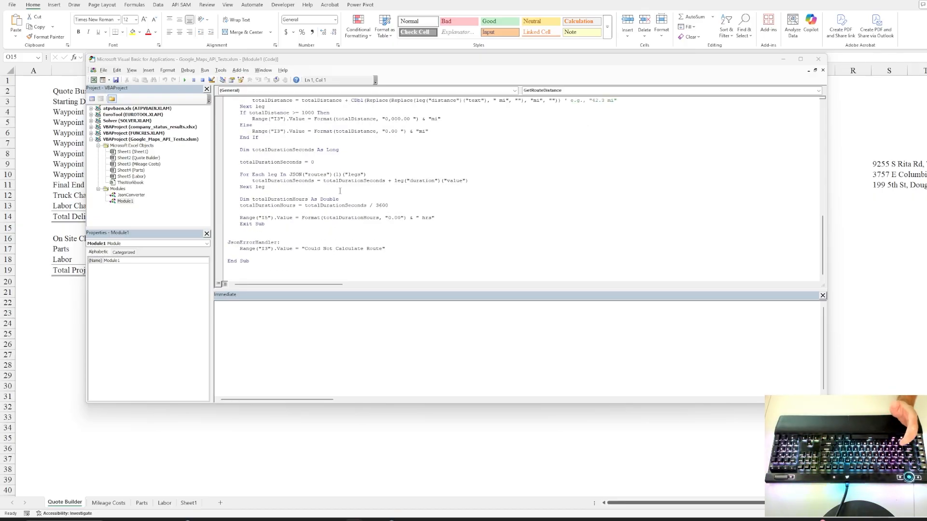
click(818, 59)
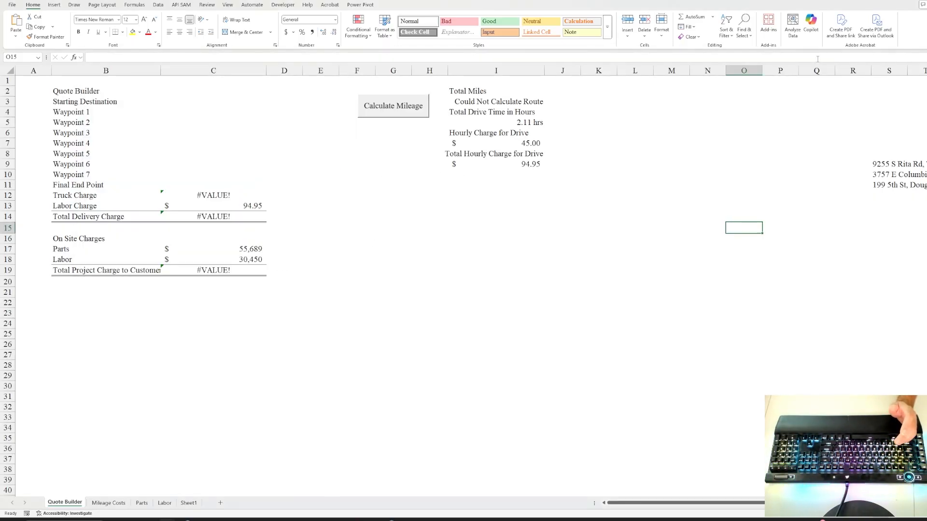
click(139, 103)
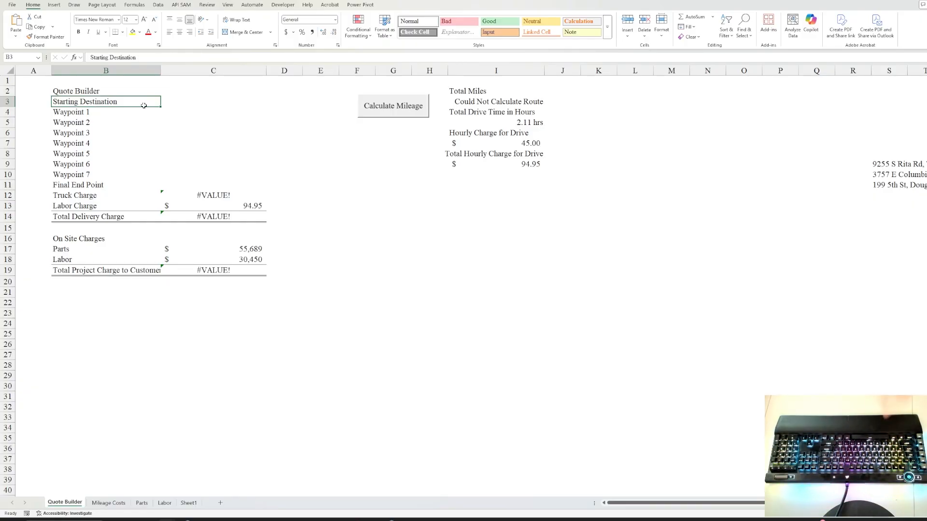
click(176, 104)
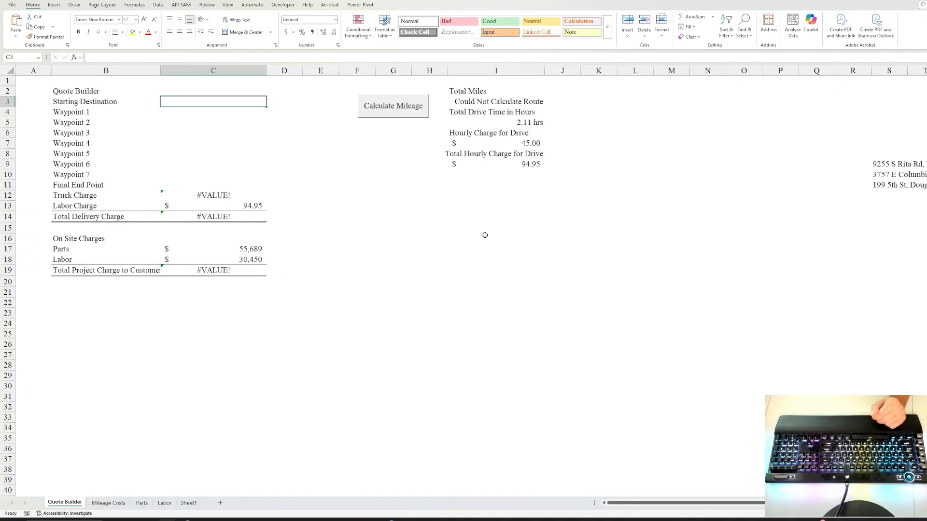
drag(880, 165, 879, 180)
click(880, 163)
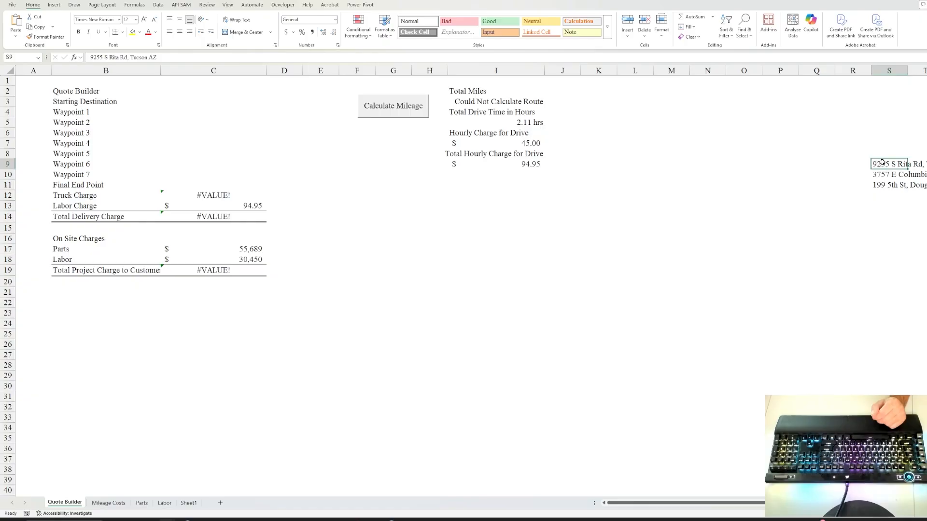
click(889, 174)
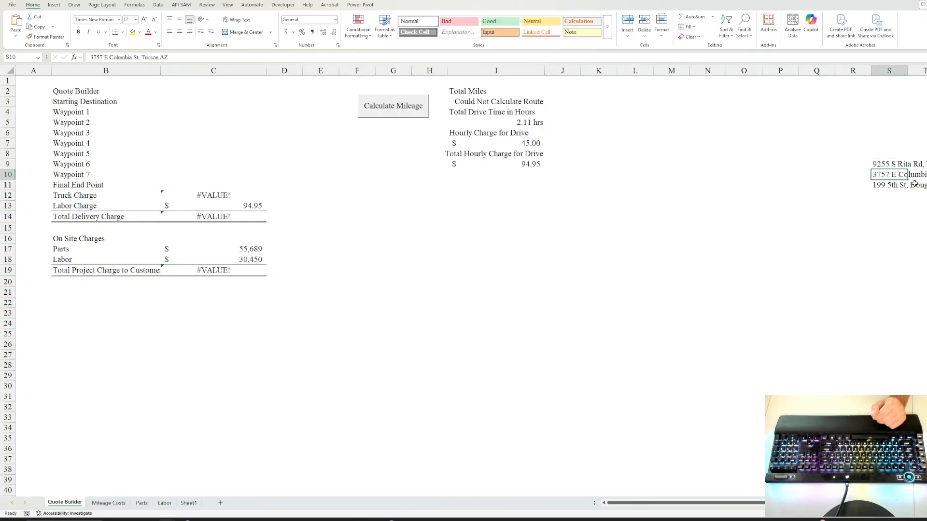
click(890, 186)
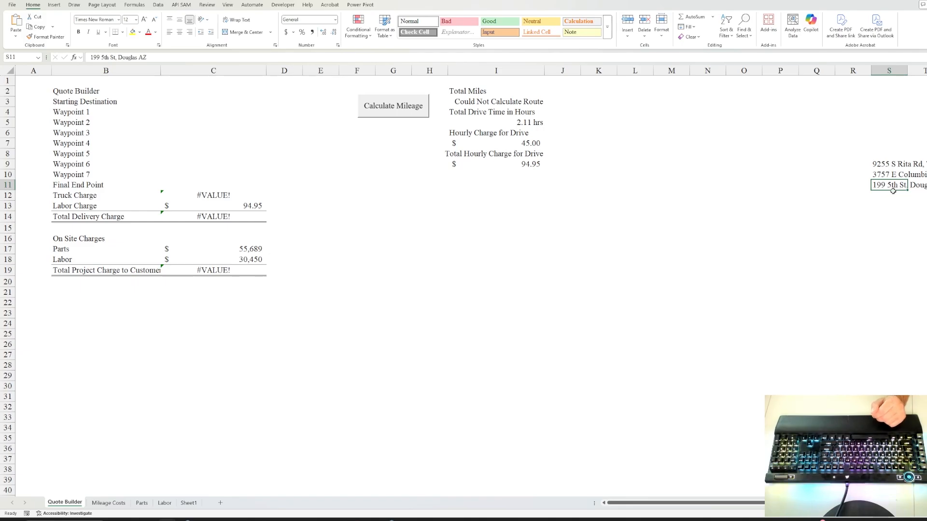
click(889, 165)
click(142, 105)
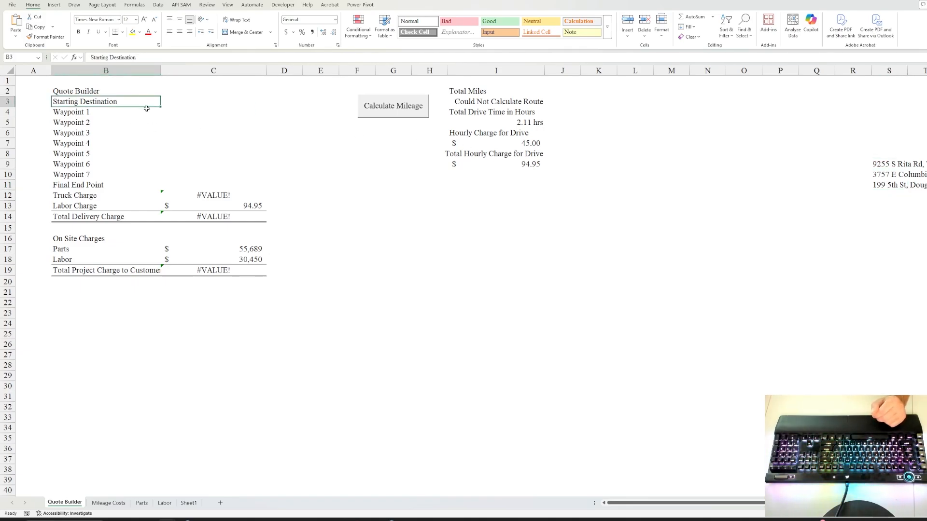
click(208, 102)
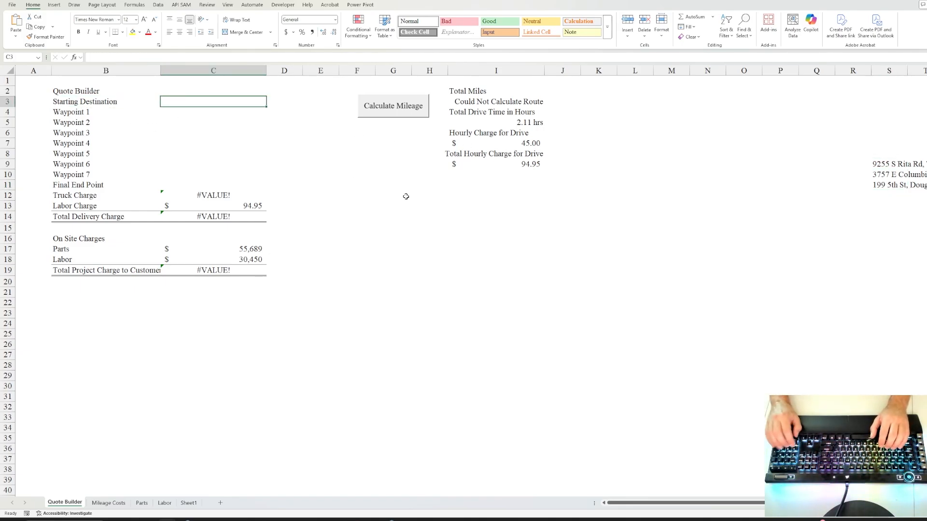
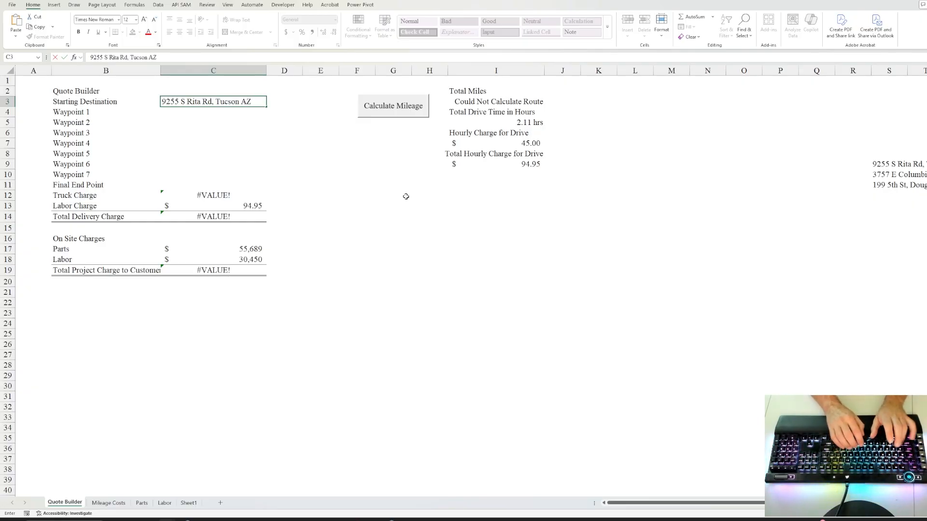
Enter the Tucson starting address in C3 and the first waypoint address in C4.
key(Return)
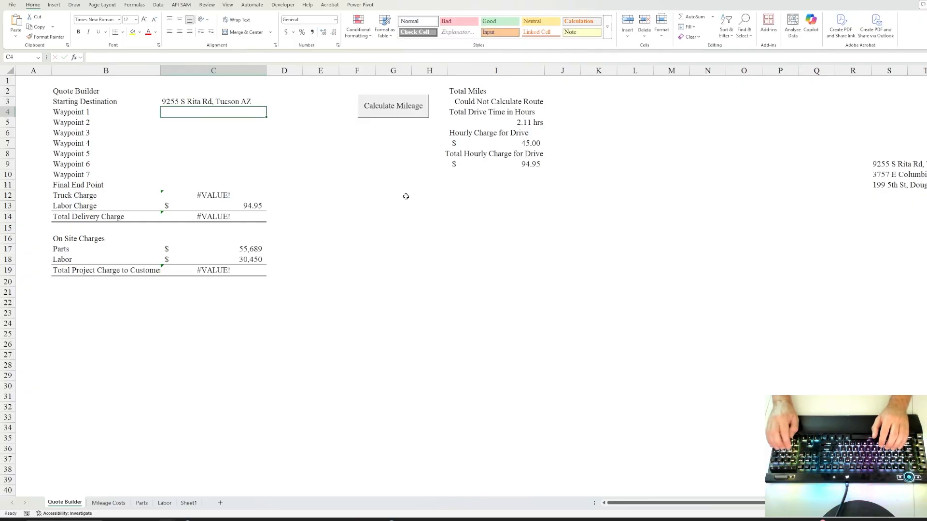
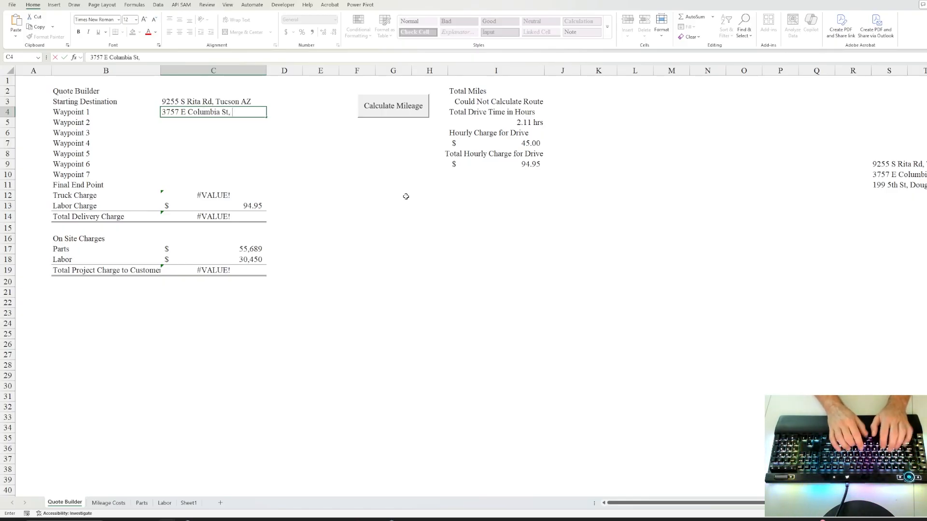
key(Return)
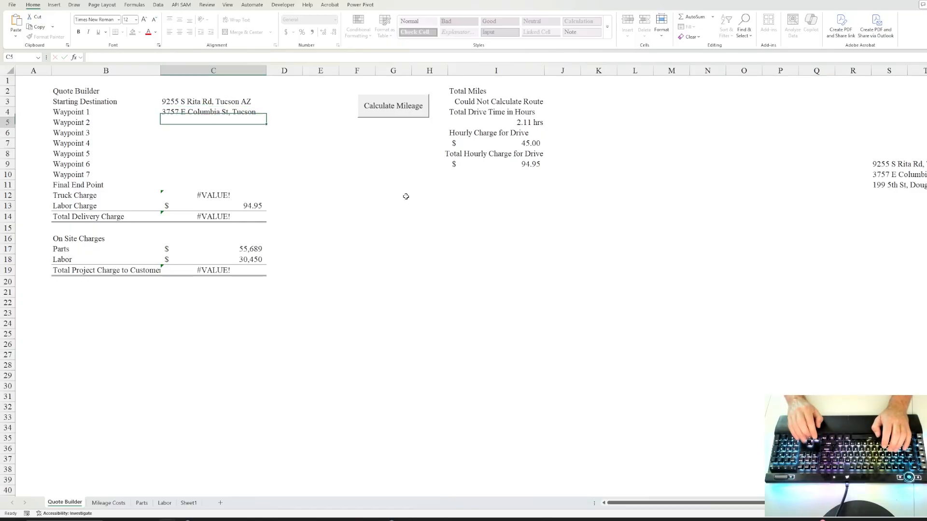
Enter the Douglas, AZ address as the Final End Point in C11.
key(Up)
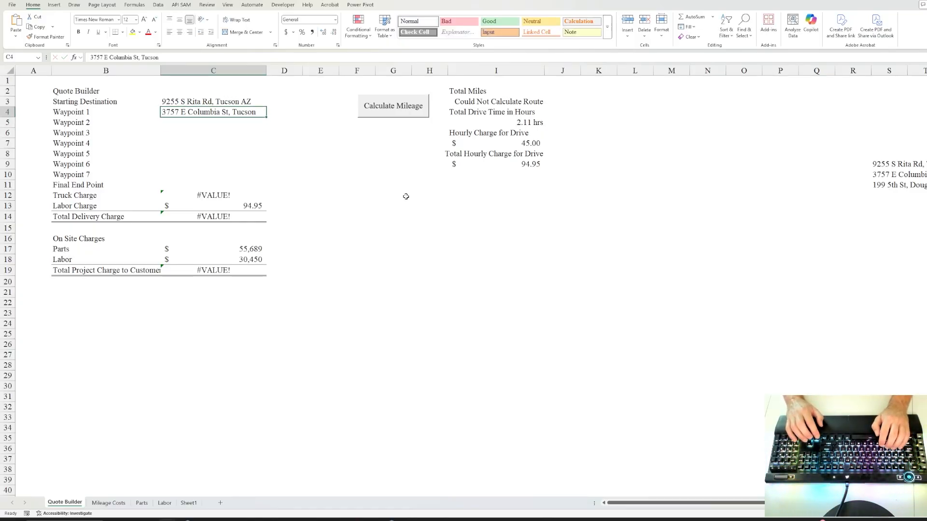
key(Down)
key(Down)
key(Down)
key(Down)
key(Down)
key(Down)
key(Down)
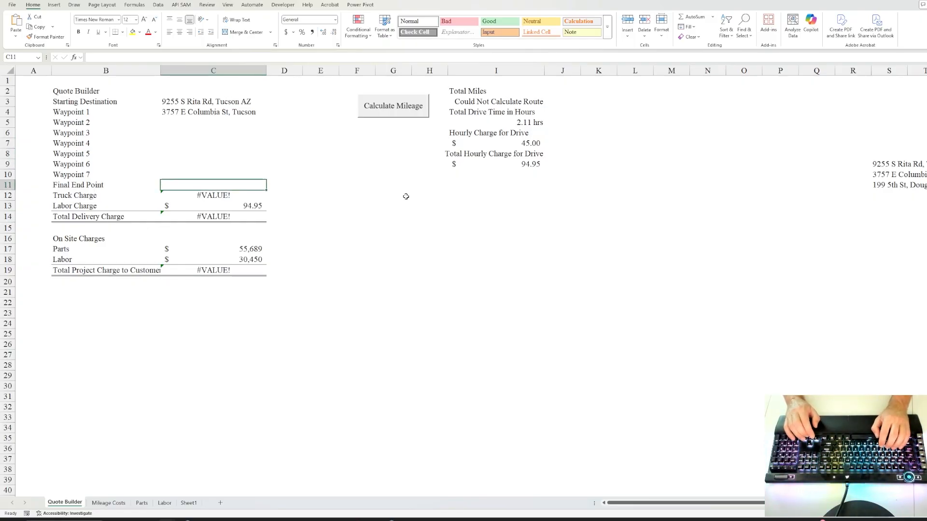
key(Left)
key(Right)
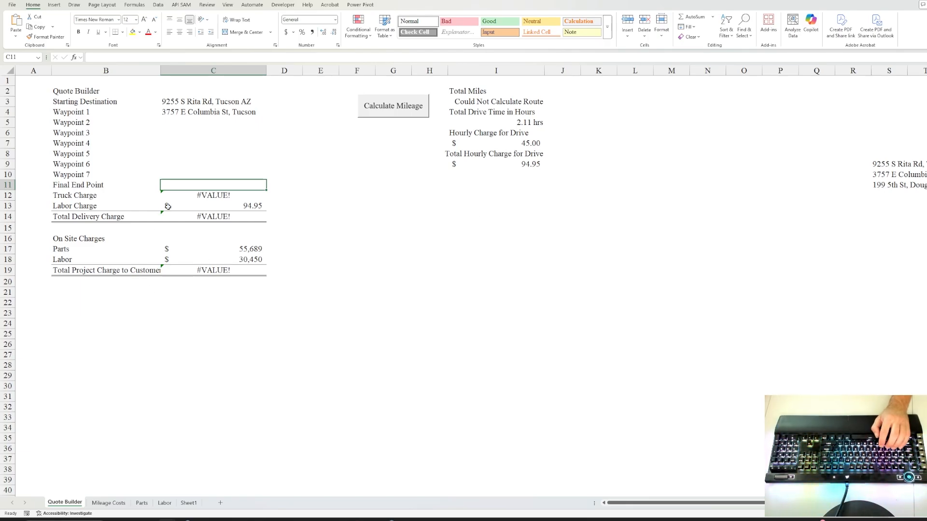
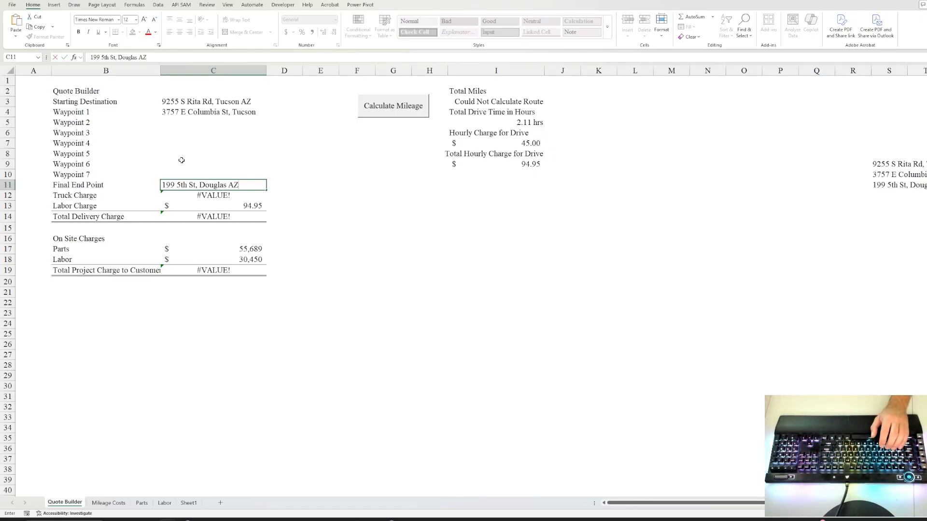
key(ctrl+Return)
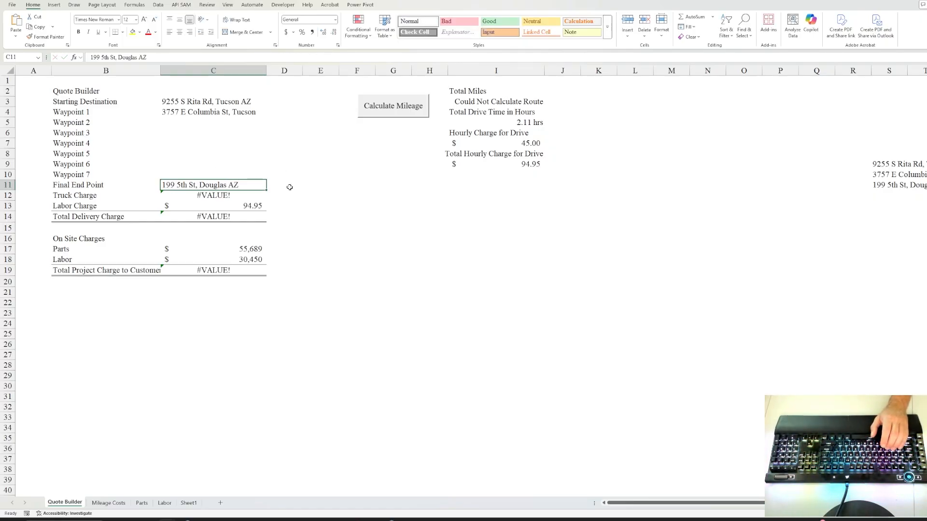
click(289, 186)
click(214, 195)
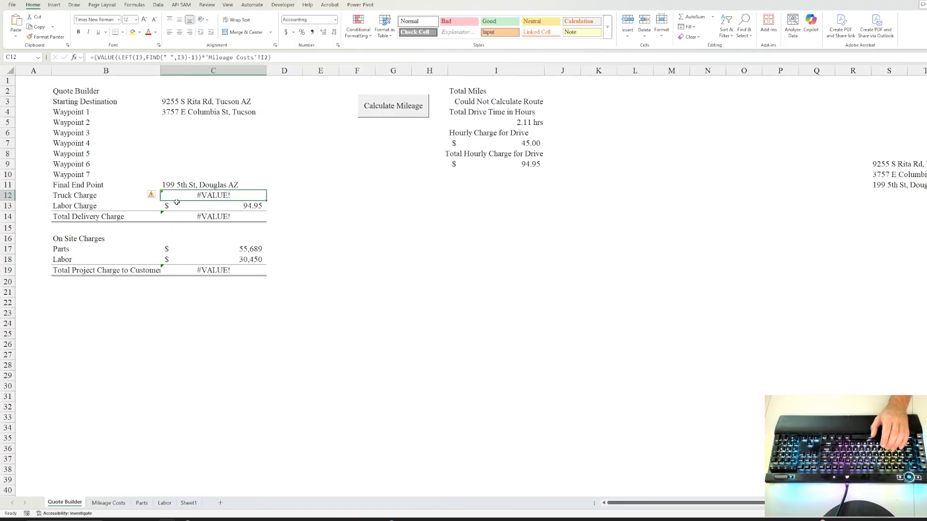
click(208, 217)
click(209, 270)
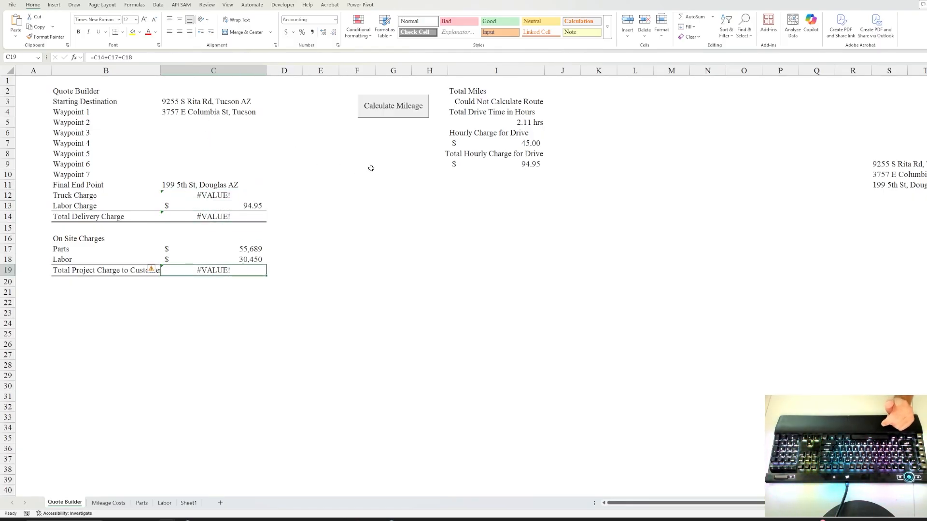
click(517, 124)
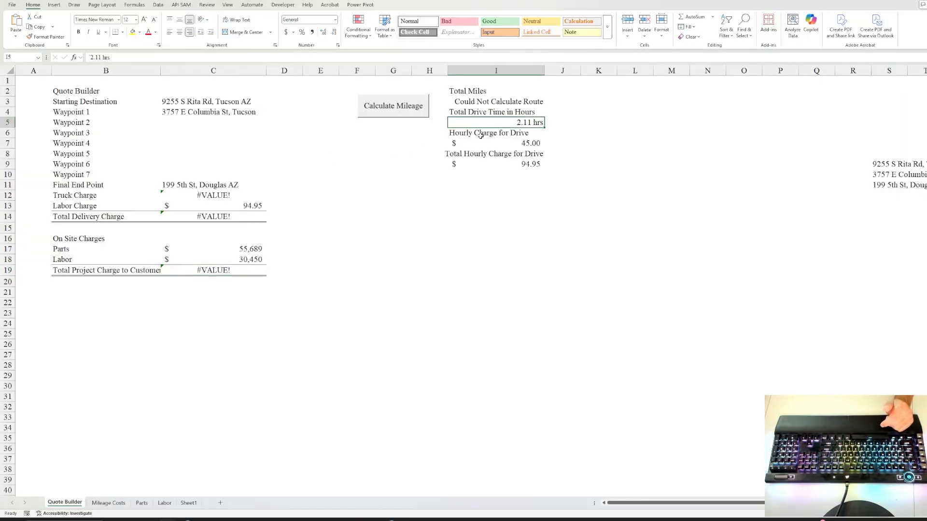
click(495, 143)
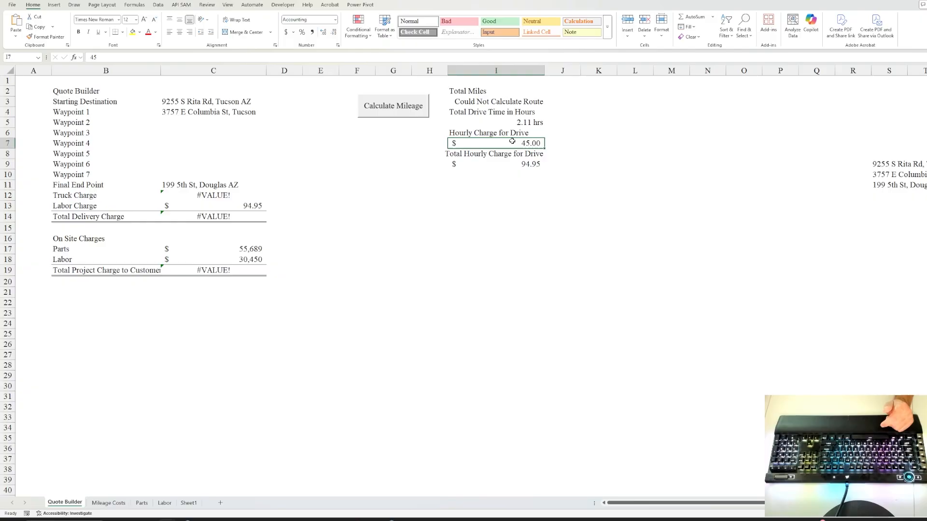
click(514, 165)
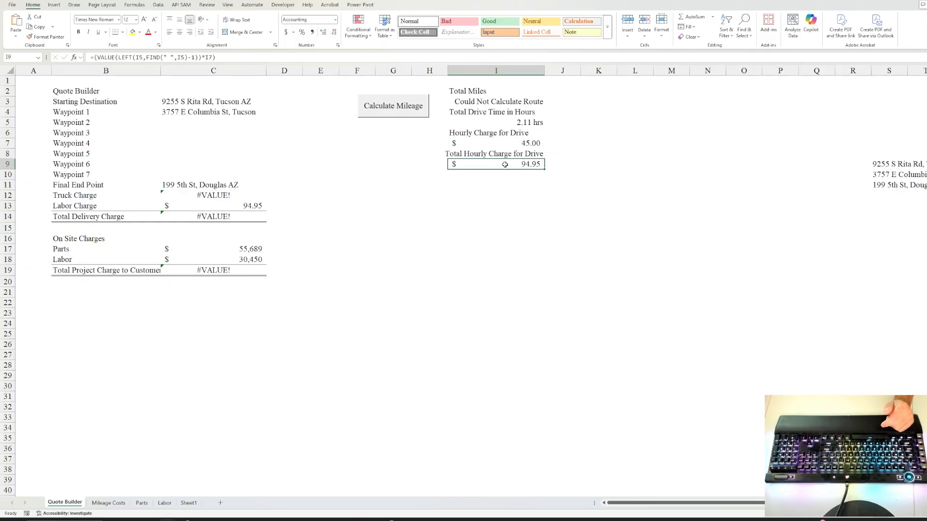
click(475, 144)
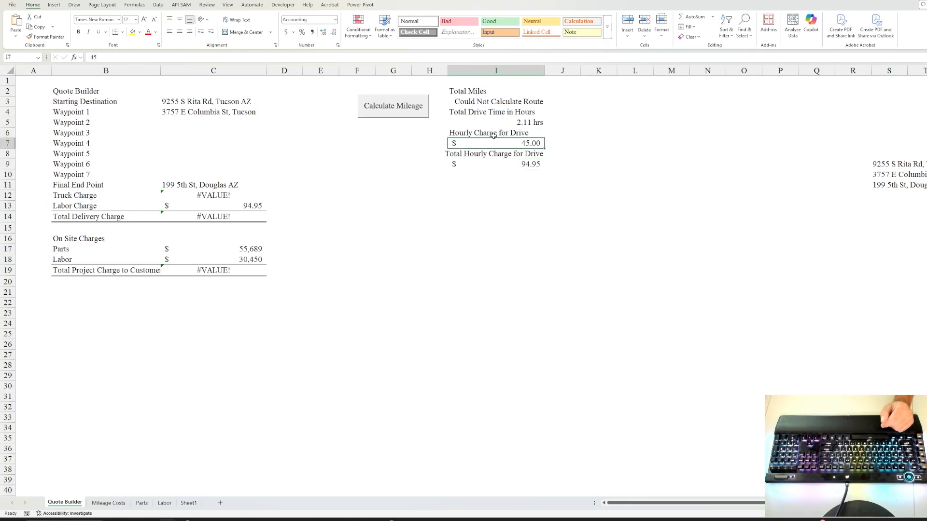
click(515, 125)
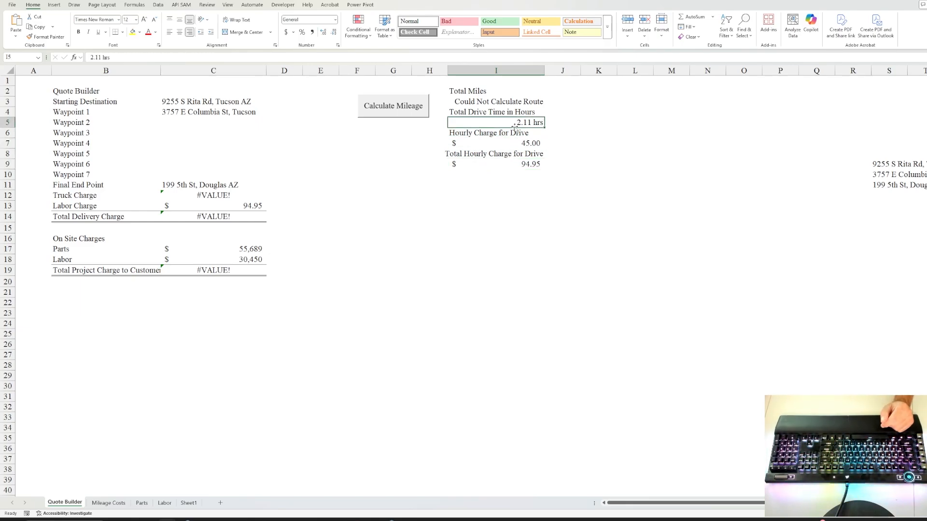
click(525, 162)
click(403, 144)
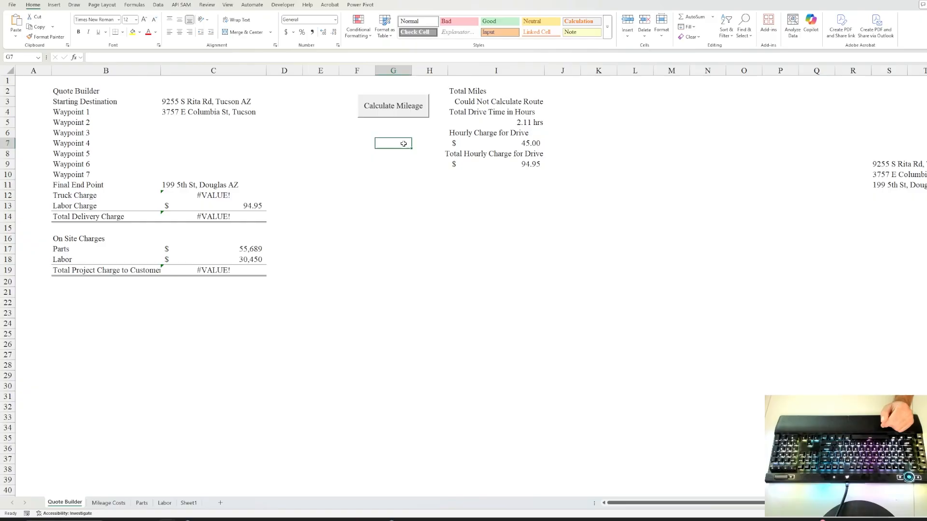
Run Calculate Mileage, then review the 122.30 total miles, drive time, rate and route addresses.
click(392, 108)
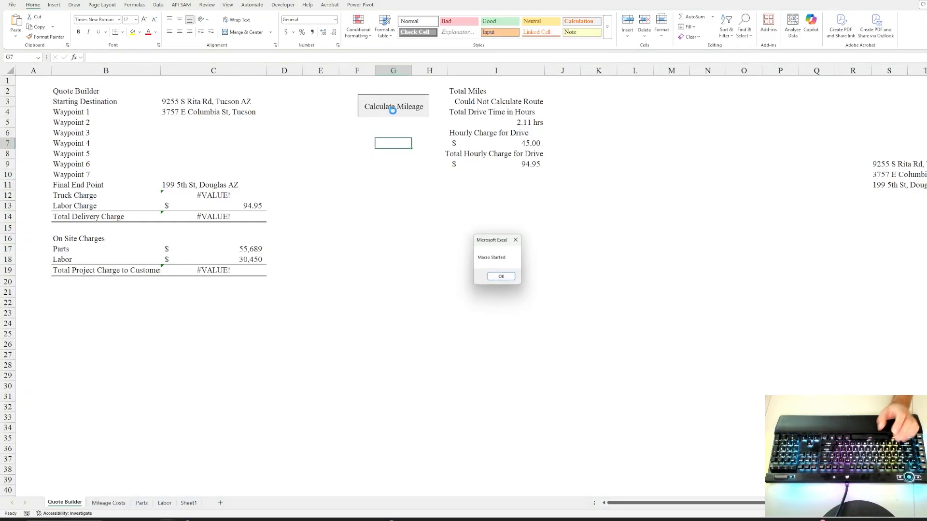
click(500, 276)
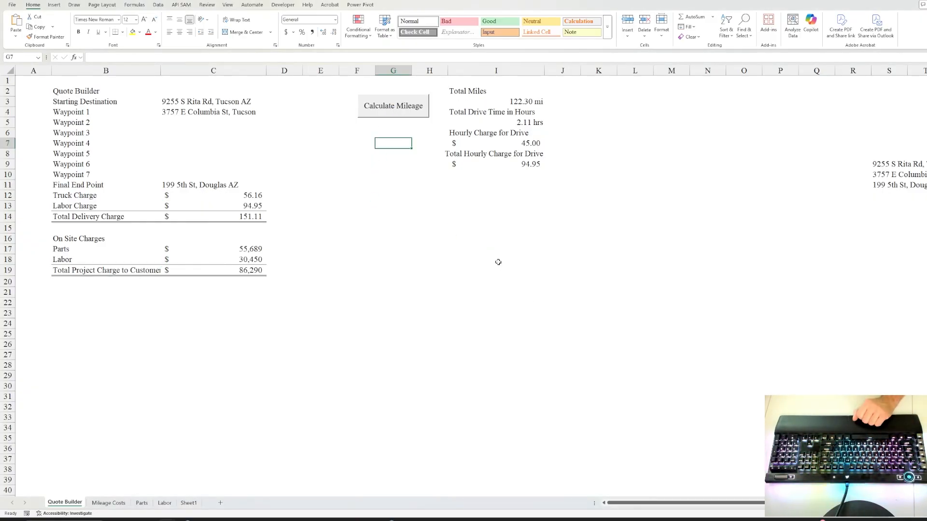
click(515, 122)
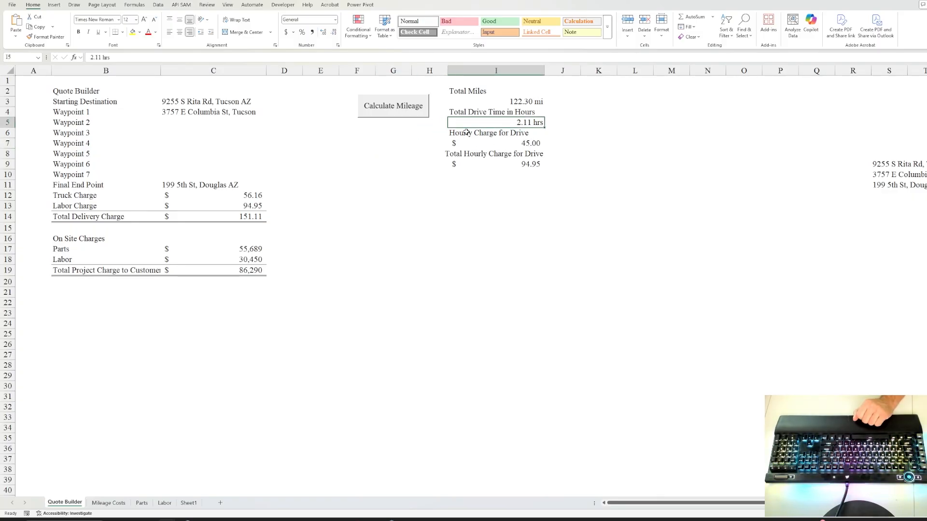
click(527, 142)
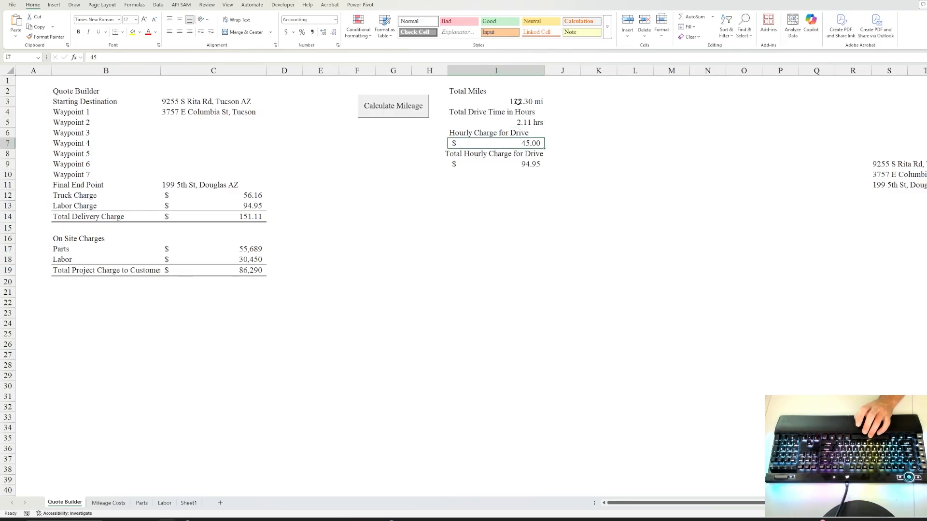
click(517, 103)
click(241, 106)
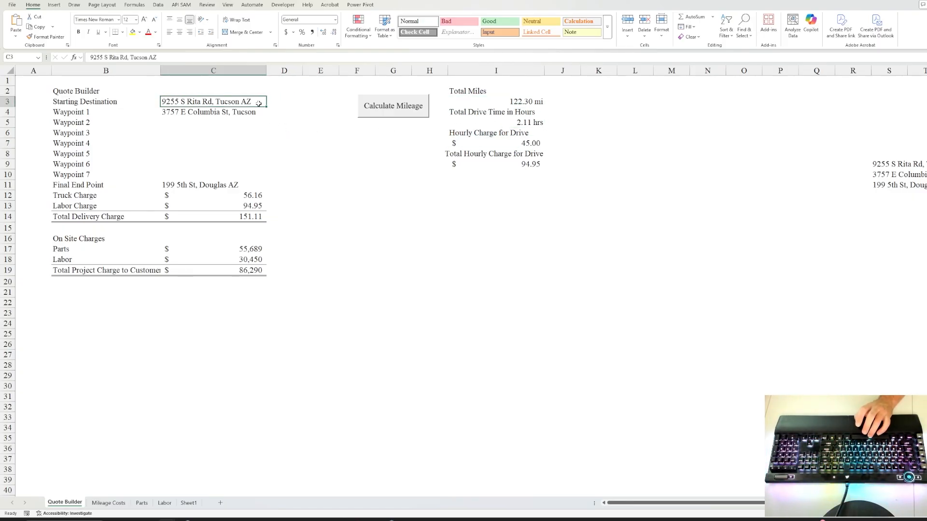
click(211, 112)
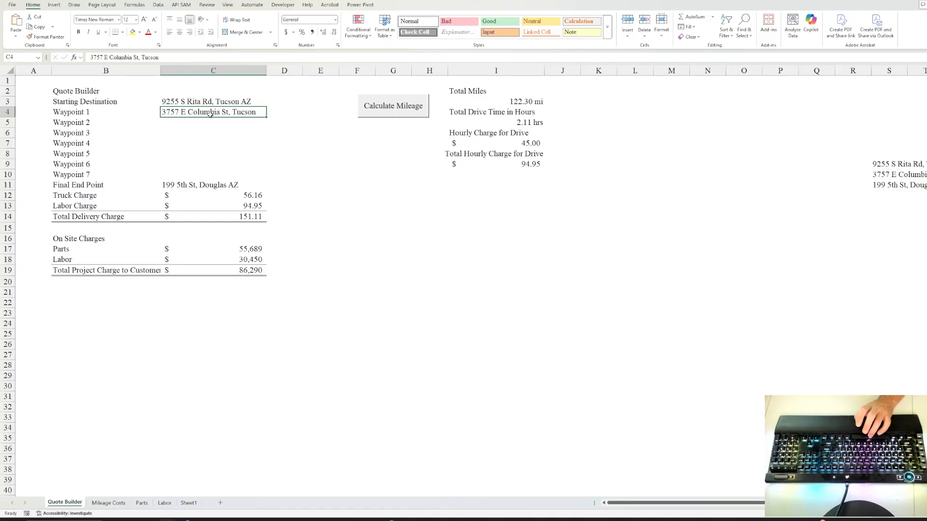
click(213, 188)
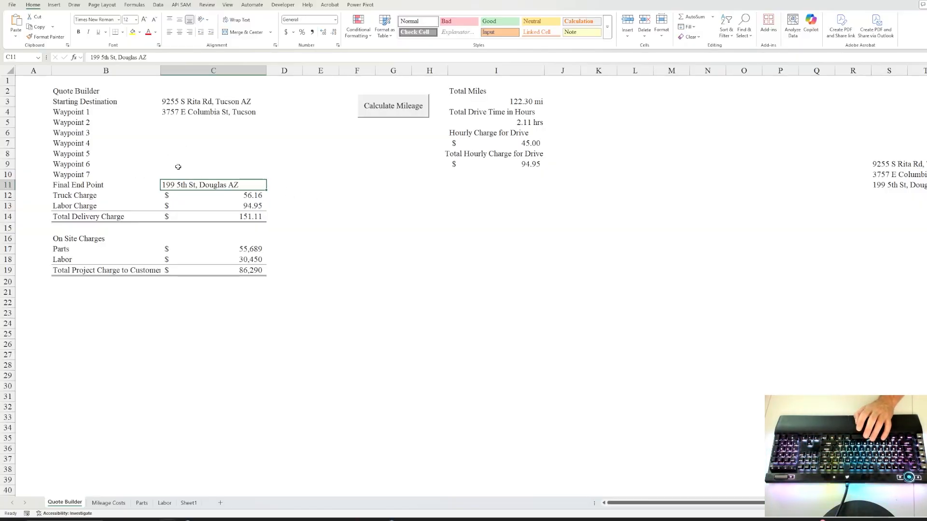
Put the Douglas address in Waypoint 7 (C10) and the Tucson Rita Rd address as Final End Point.
click(196, 173)
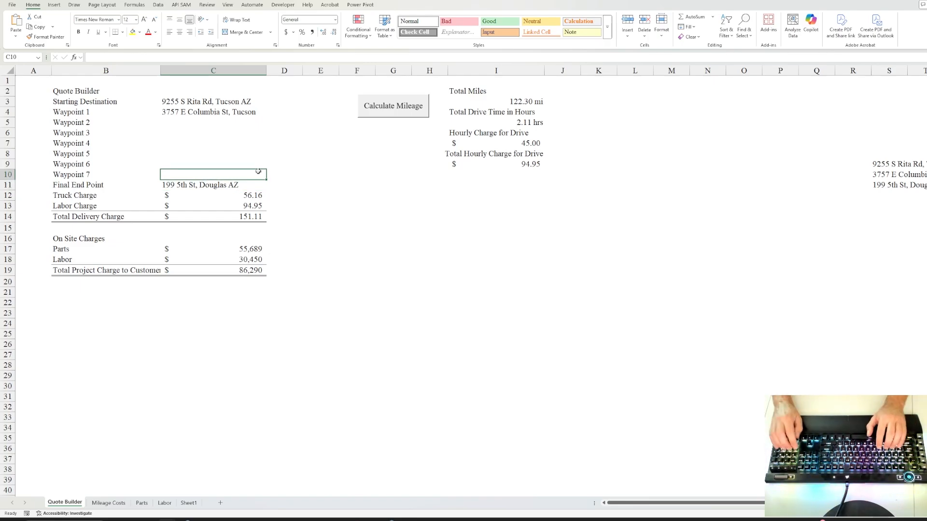
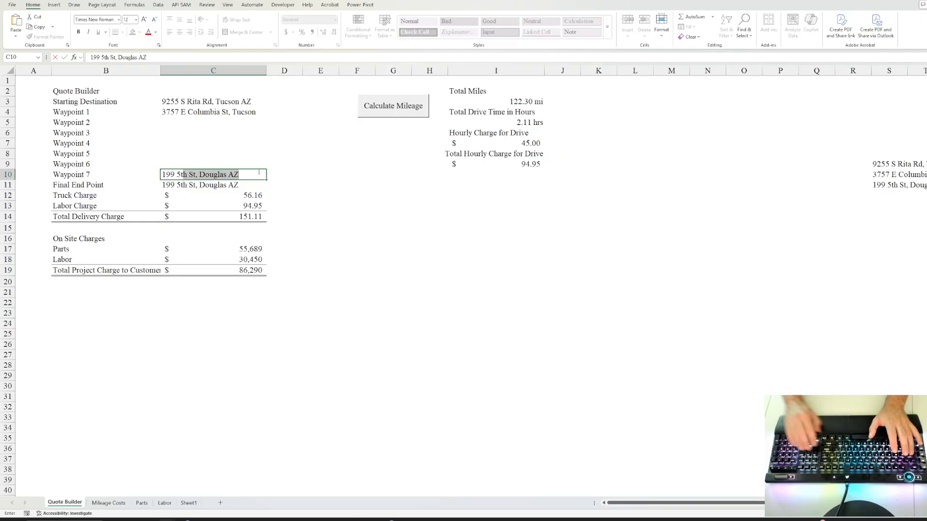
key(Return)
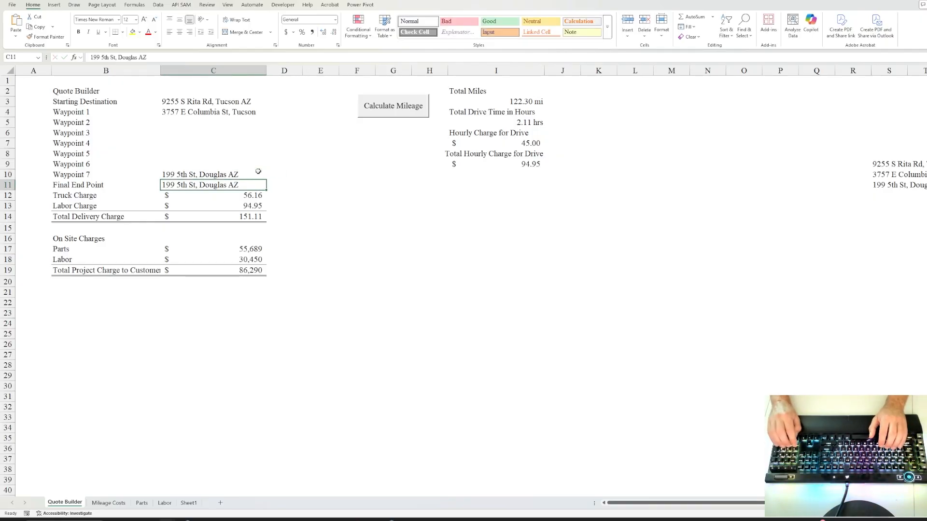
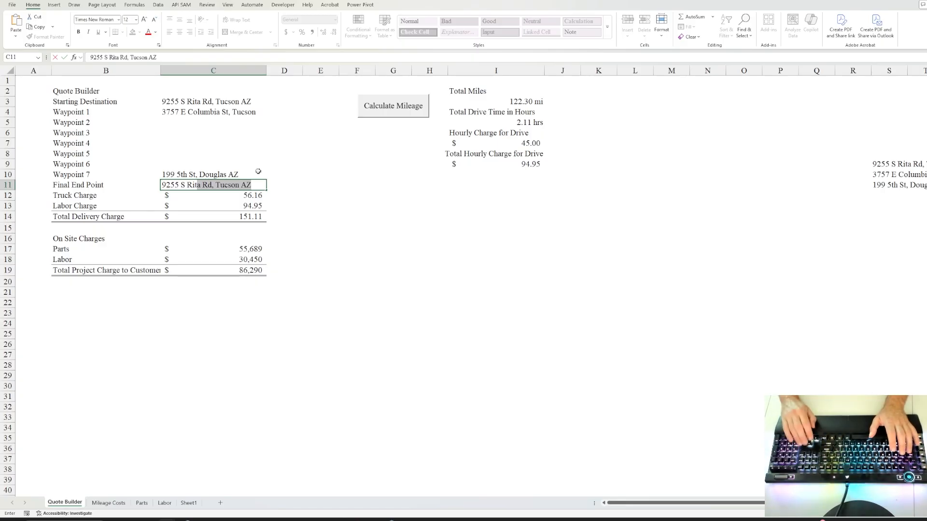
key(Tab)
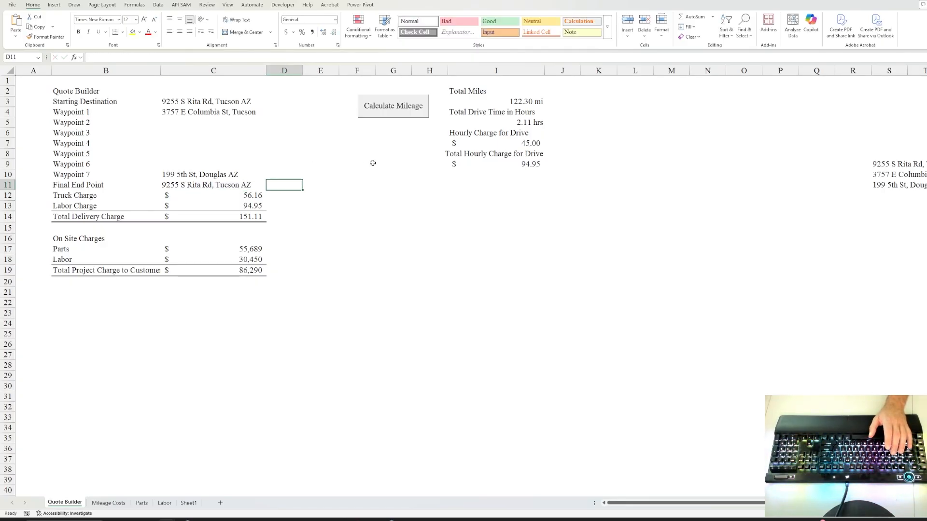
Rerun Calculate Mileage and check the 227.30 miles, 3.91 drive hours and hourly drive rate.
click(391, 108)
click(501, 277)
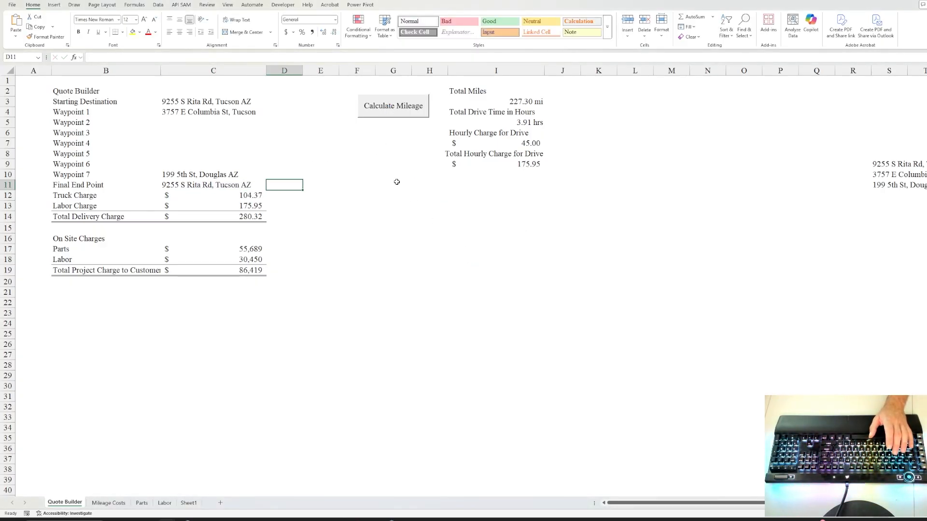
click(526, 103)
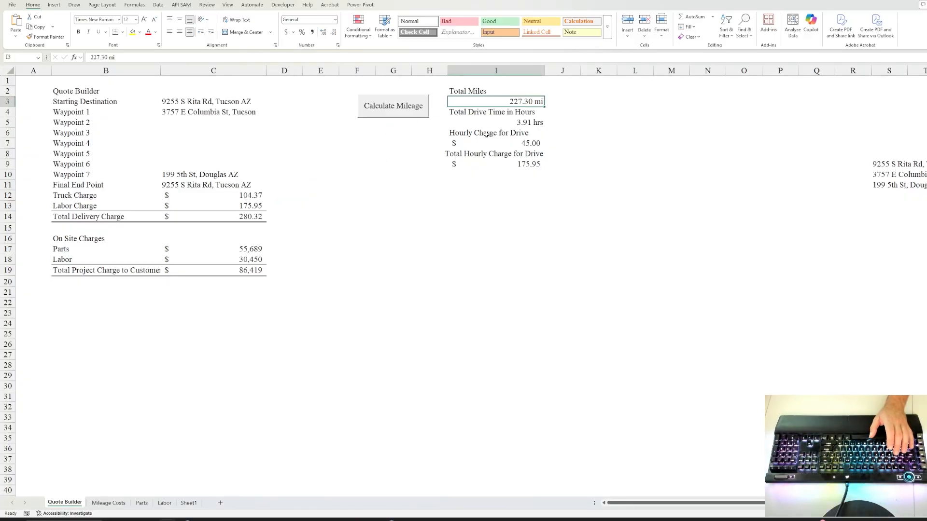
click(514, 124)
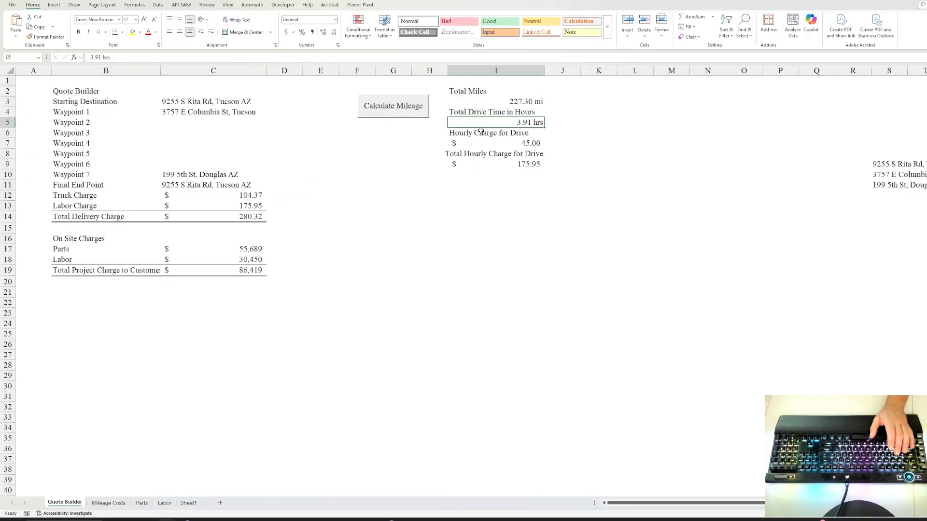
click(484, 142)
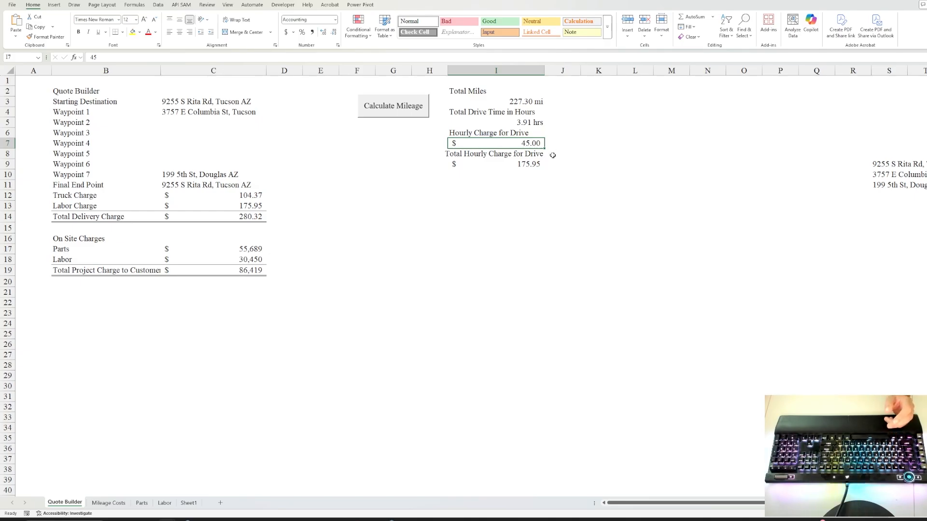
Inspect the total hourly charge in I9 and the C12 truck charge formula, then go to Mileage Costs.
click(511, 166)
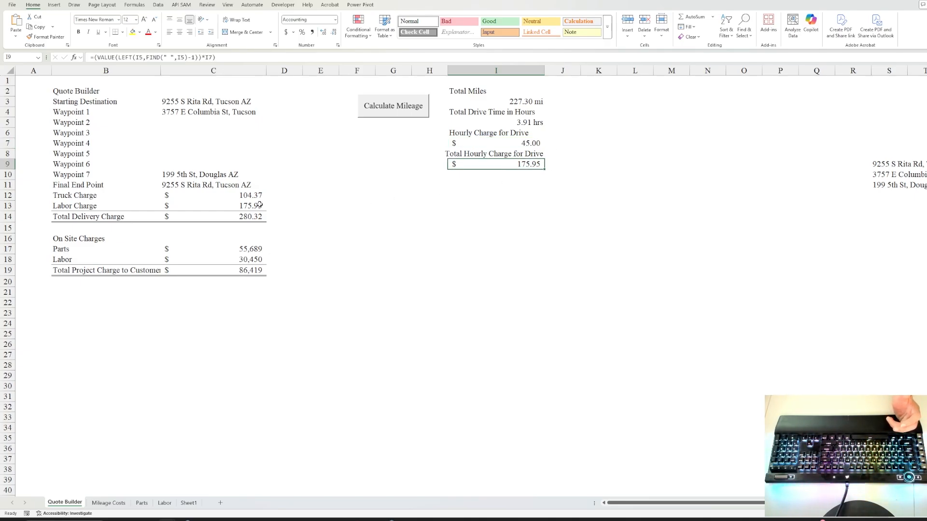
click(233, 195)
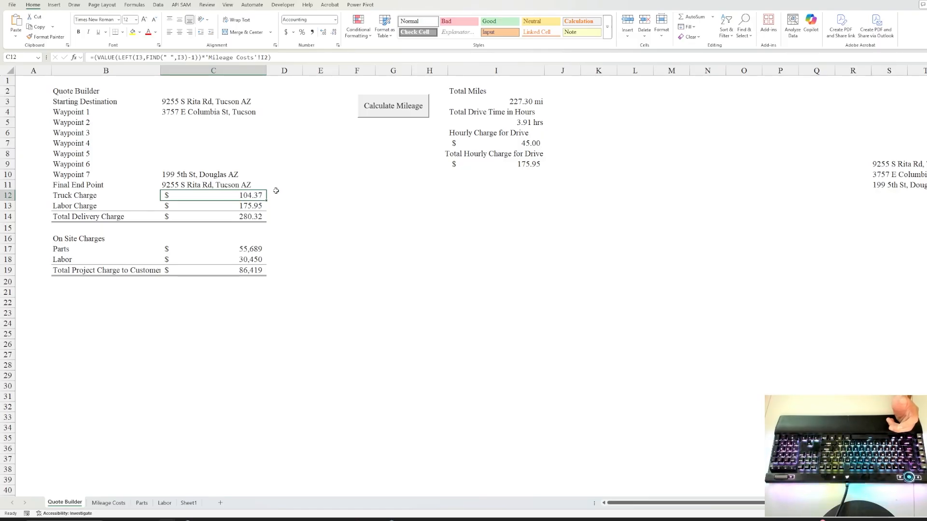
click(290, 58)
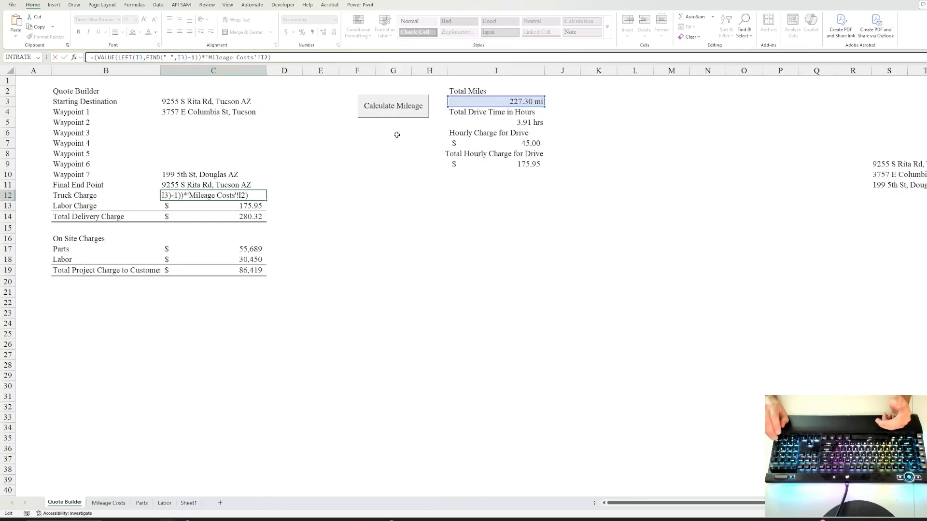
key(ctrl+Return)
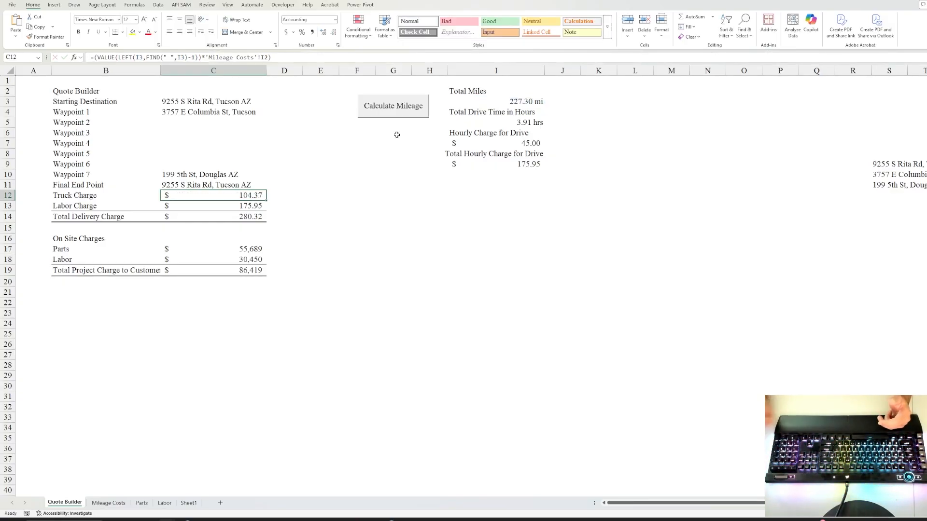
click(109, 503)
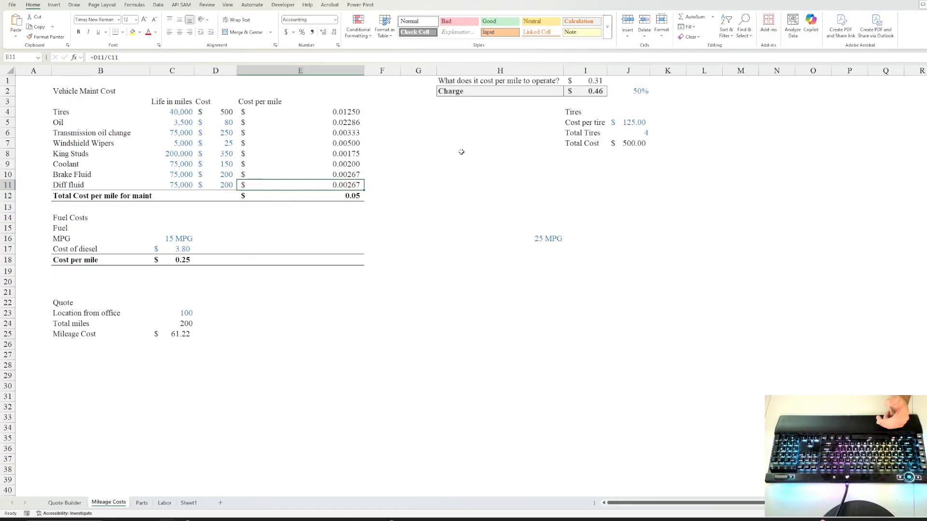
Inspect the per-mile cost and charge formulas, then change the charge markup to 20%.
click(591, 91)
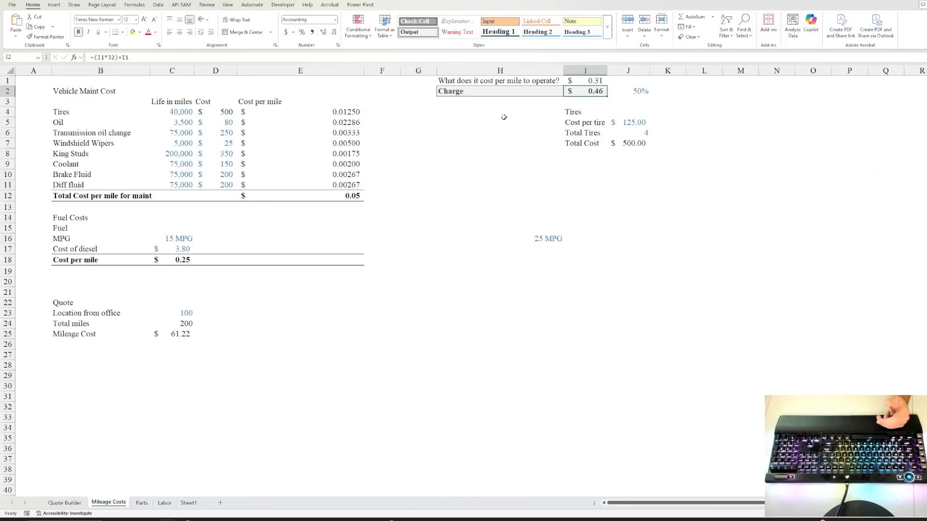
click(637, 93)
click(601, 91)
click(594, 80)
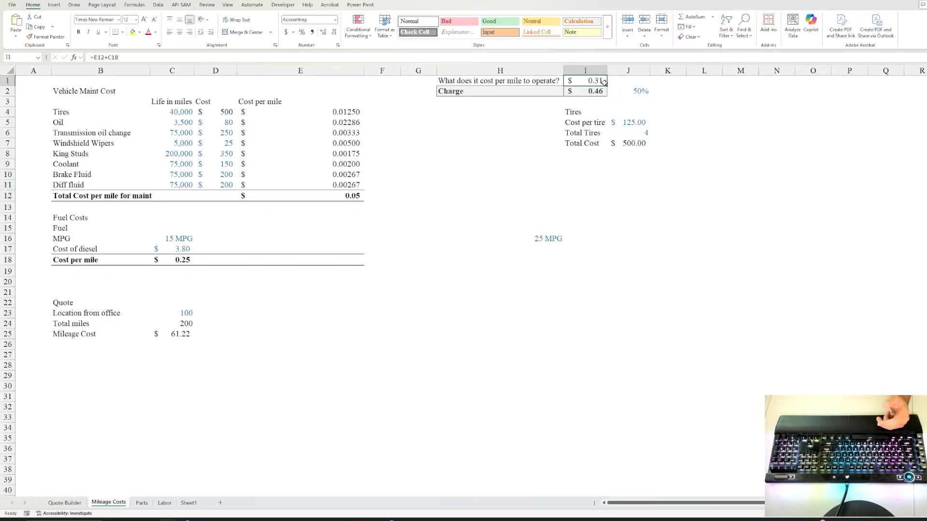
click(575, 92)
click(637, 91)
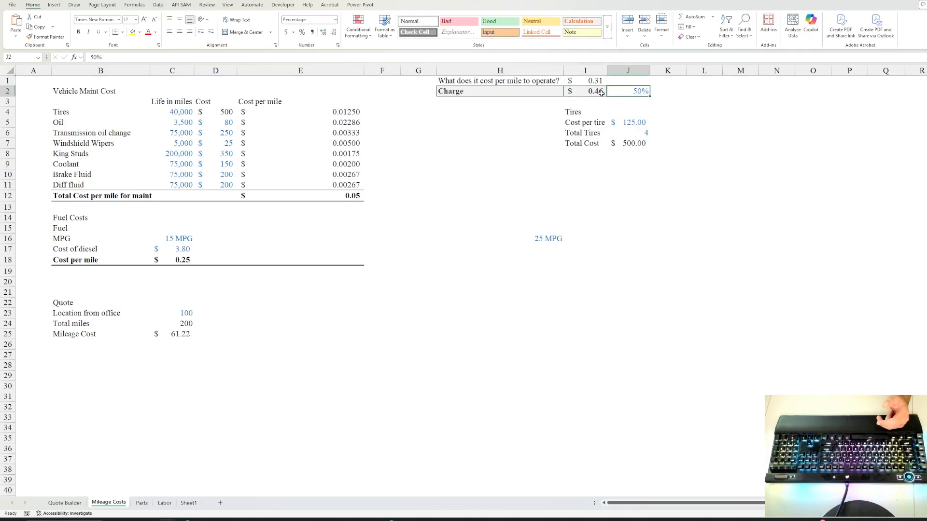
click(588, 92)
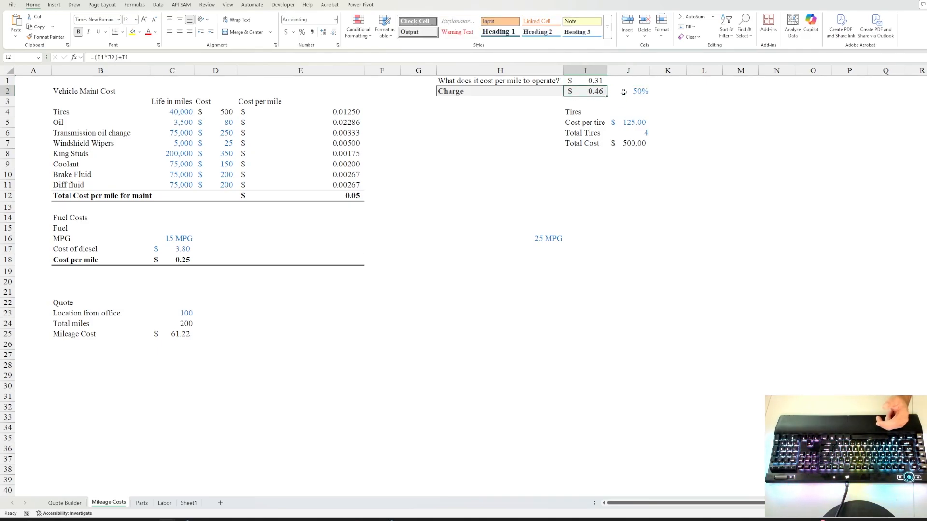
click(640, 94)
text(20)
key(ctrl+Return)
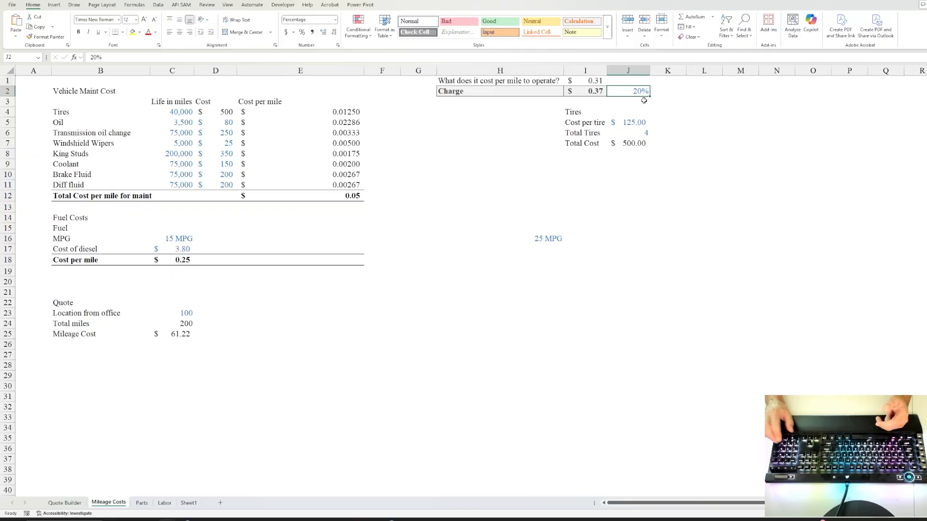
Review the total delivery charge formula on the Quote Builder sheet.
click(64, 503)
click(296, 261)
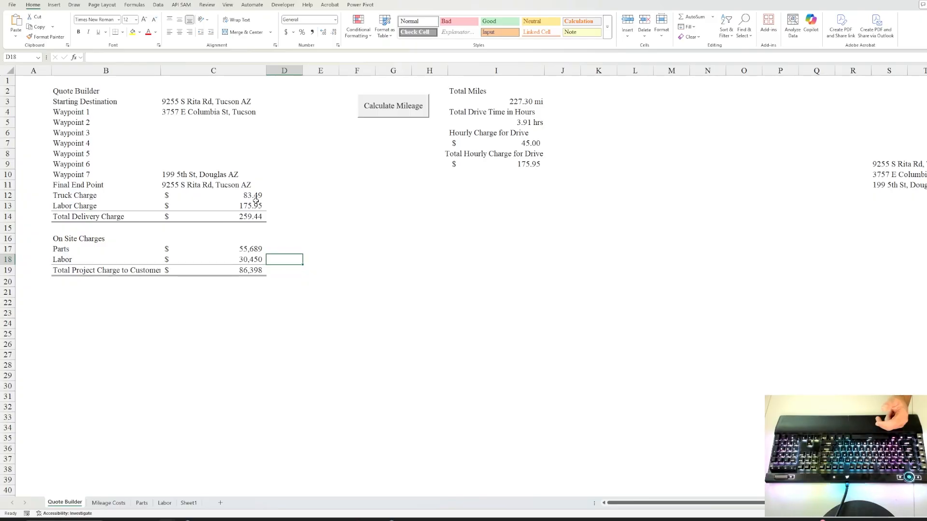
click(245, 218)
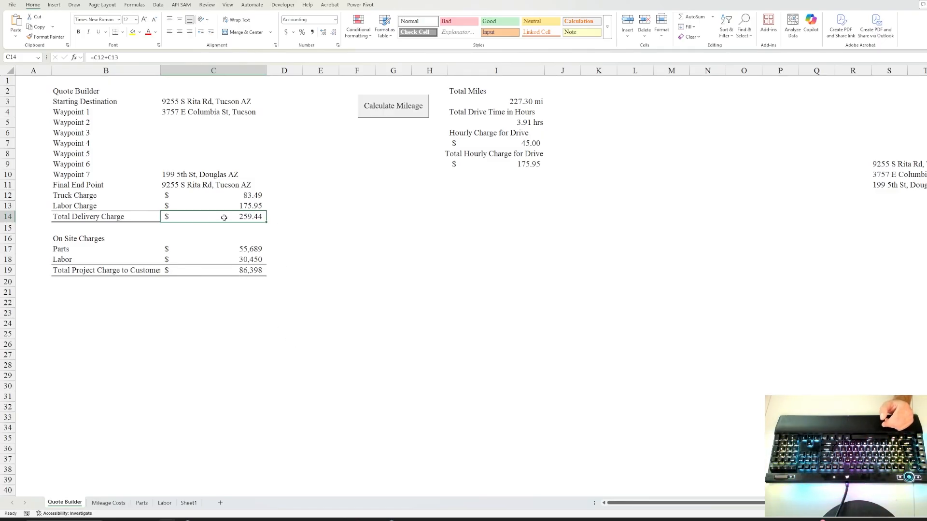
Set the Charge markup in J2 to 100% and return to Quote Builder.
click(109, 503)
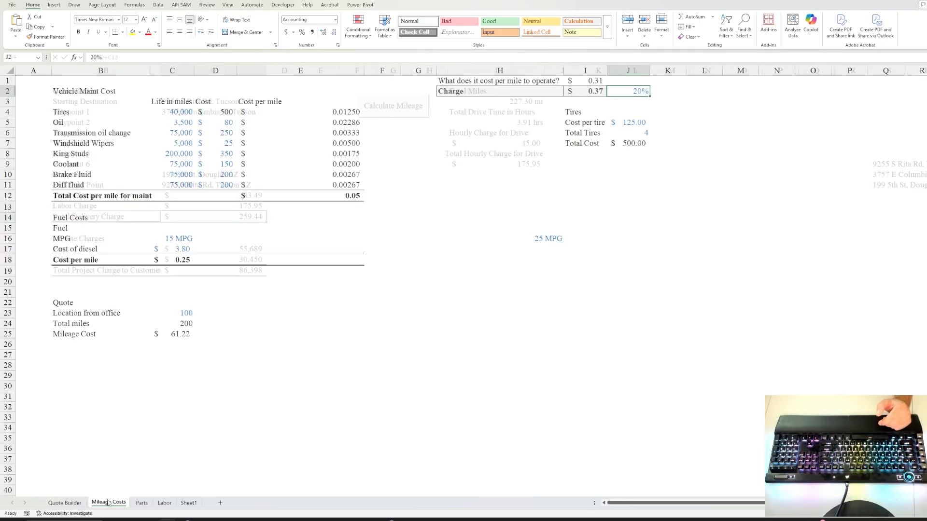
click(719, 91)
click(645, 92)
text(1)
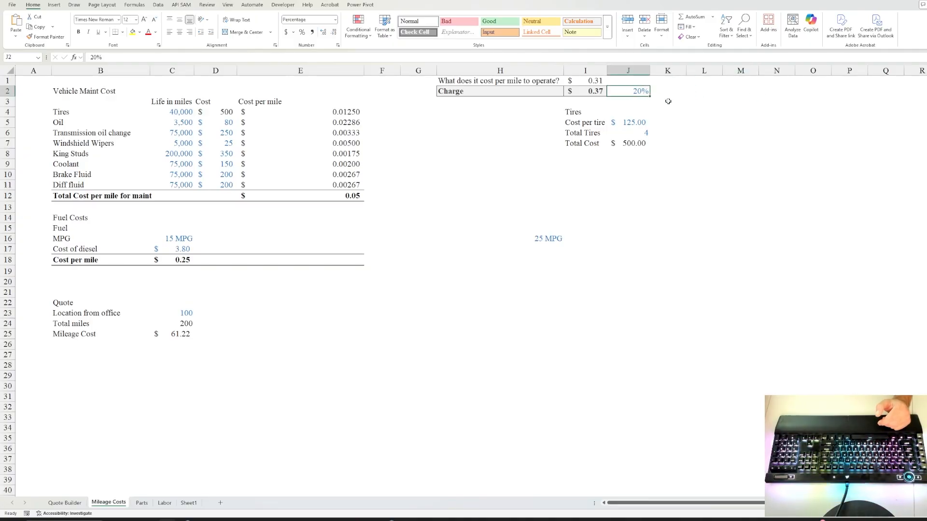
text(00)
key(ctrl+Return)
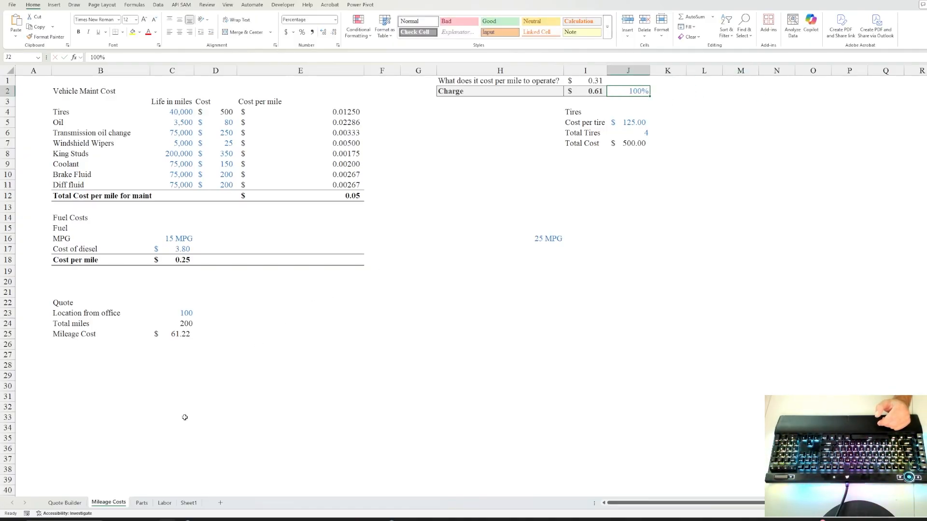
click(65, 503)
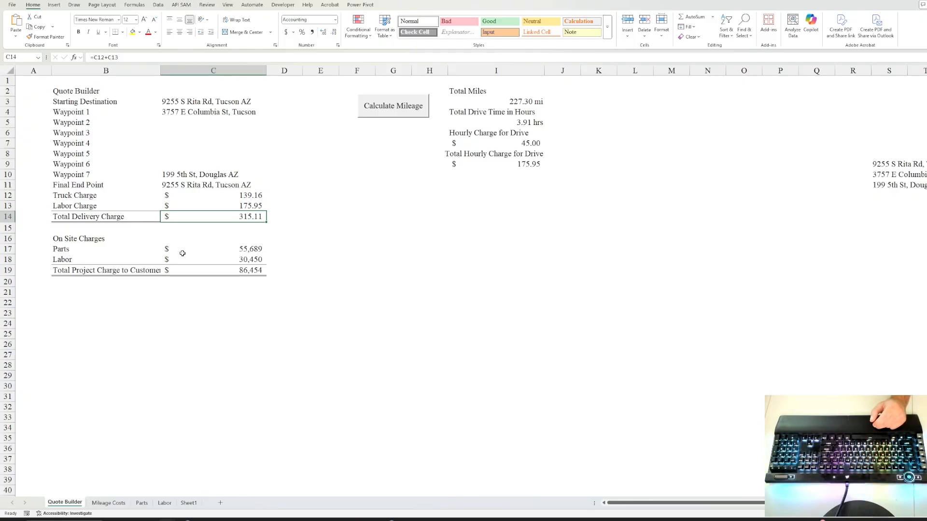
click(214, 249)
click(216, 260)
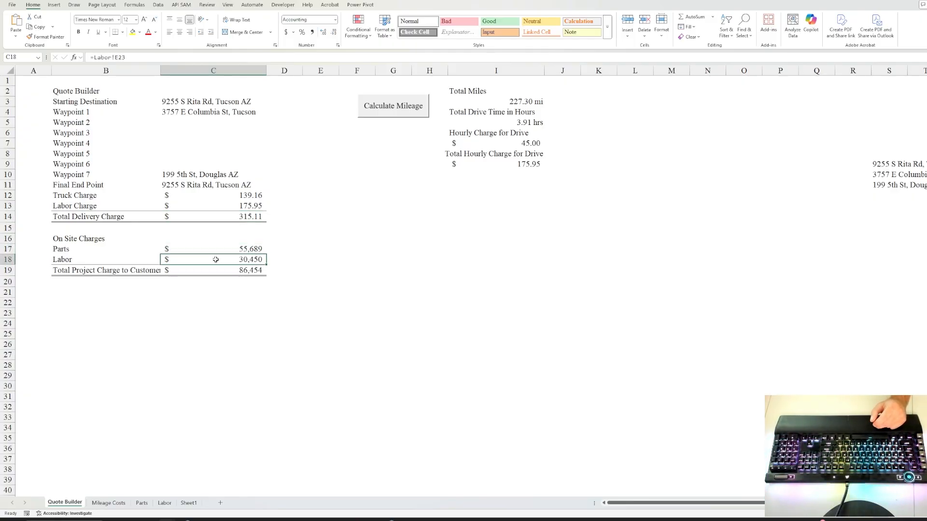
click(246, 268)
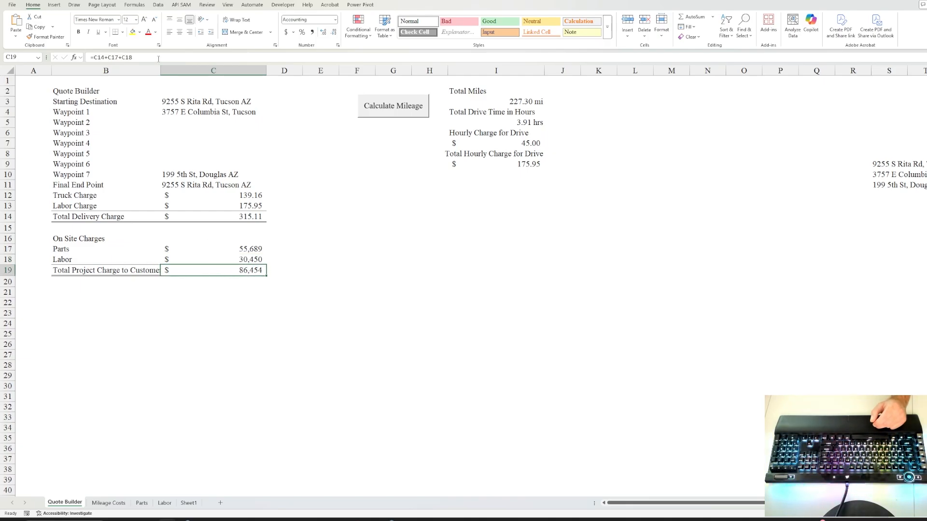
click(158, 59)
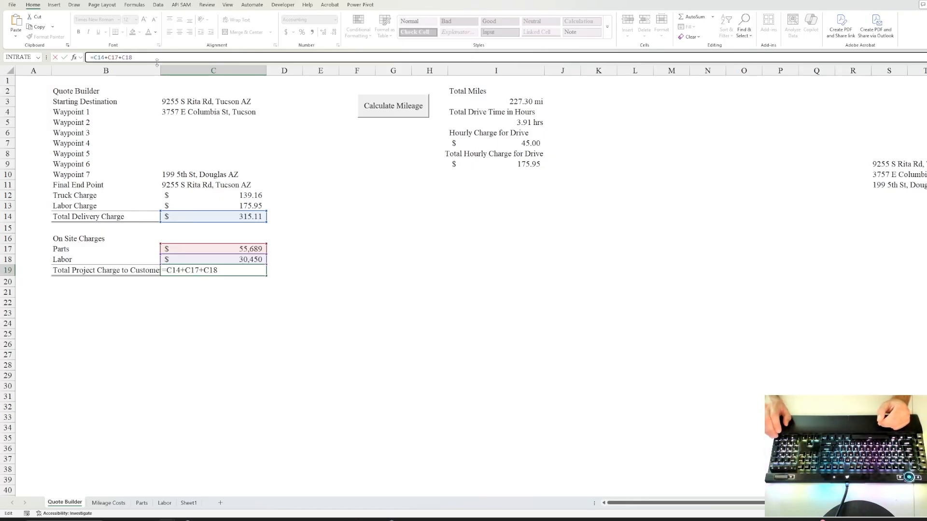
key(ctrl+Return)
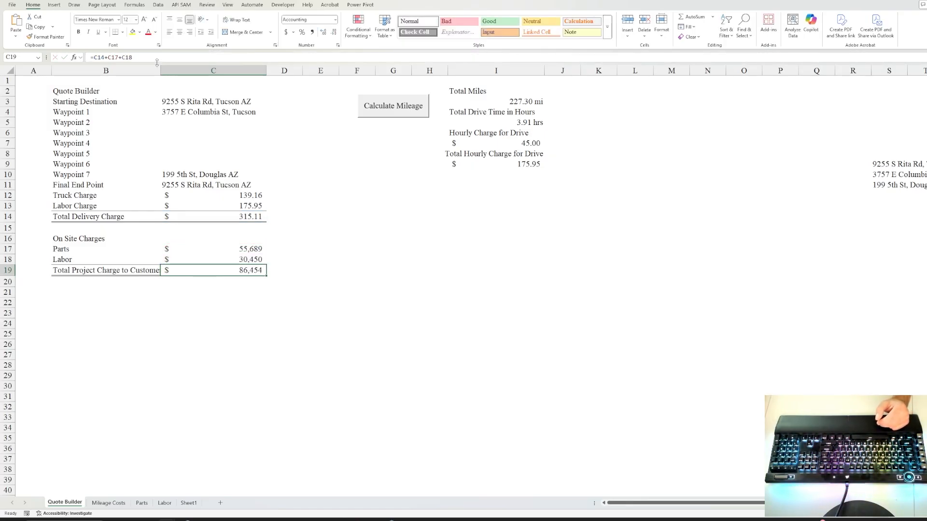
click(220, 185)
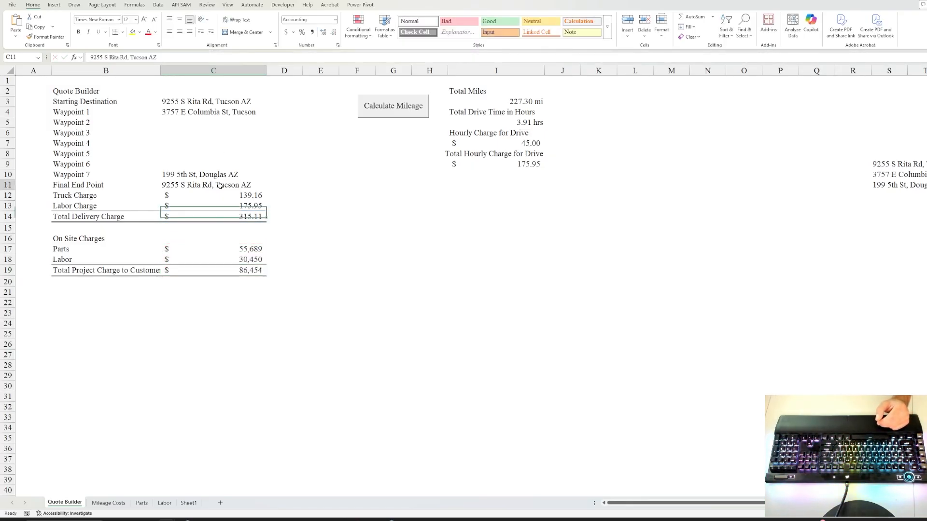
click(211, 110)
click(211, 100)
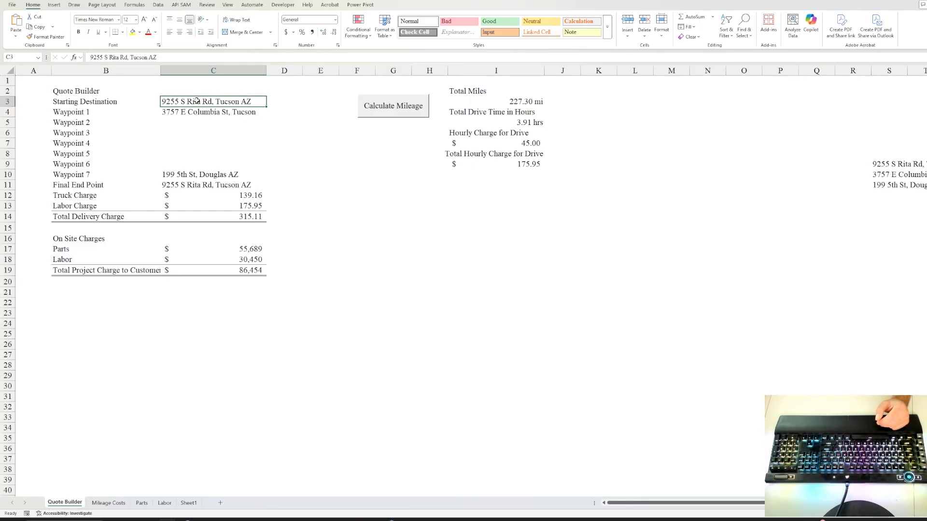
click(197, 113)
click(192, 125)
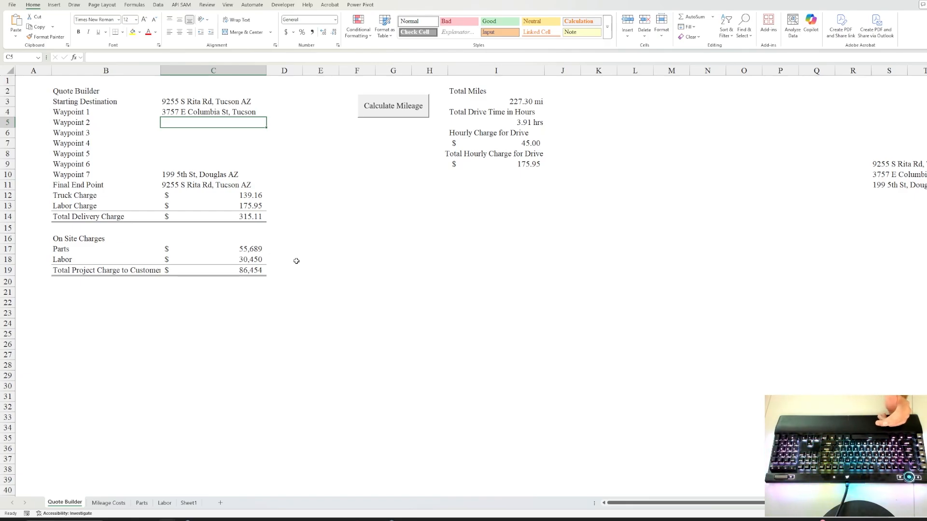
Switch to the Mileage Costs sheet showing the $0.61 per-mile charge.
click(108, 502)
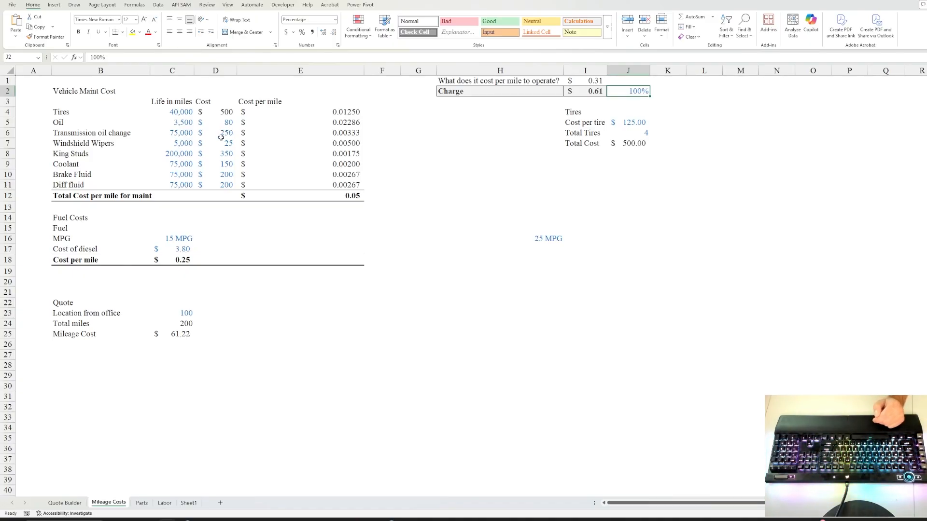
Review the Parts and Labor sheets, then select the 86,454 project total in Quote Builder C19.
click(141, 503)
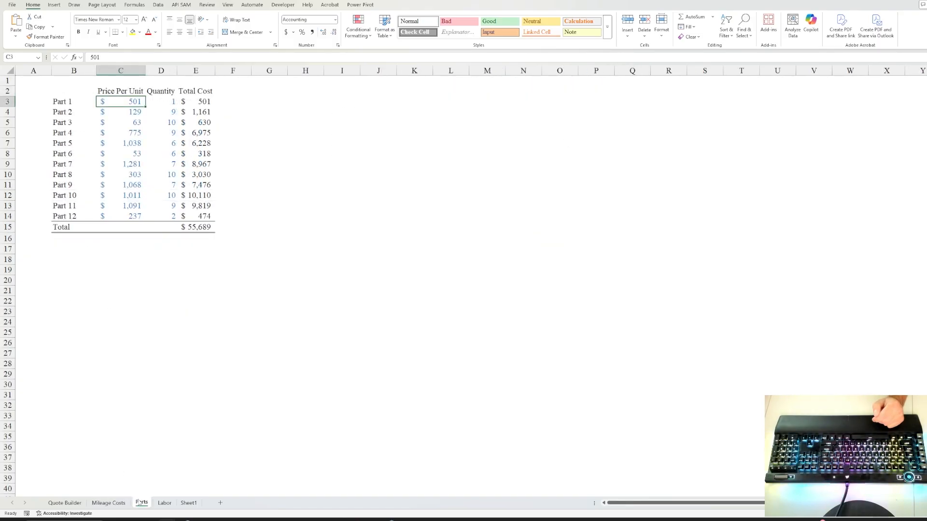
click(165, 503)
click(109, 503)
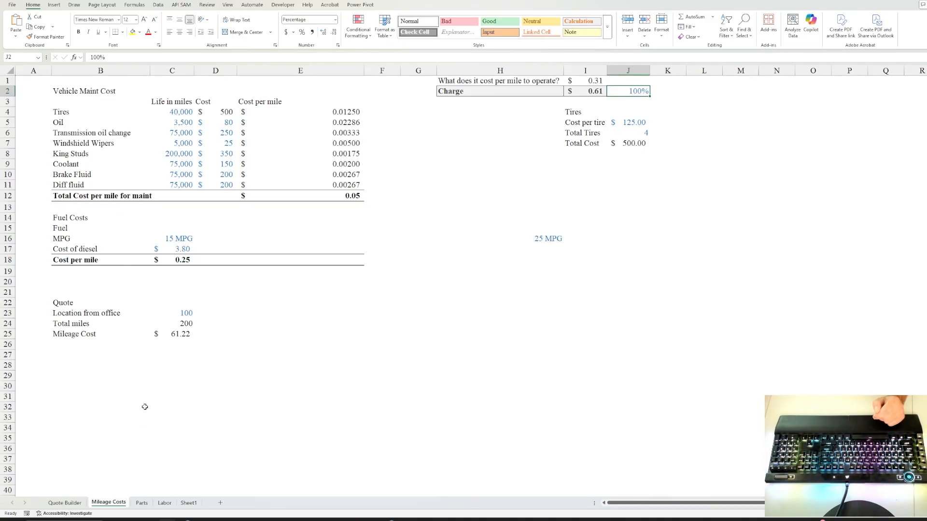
click(65, 503)
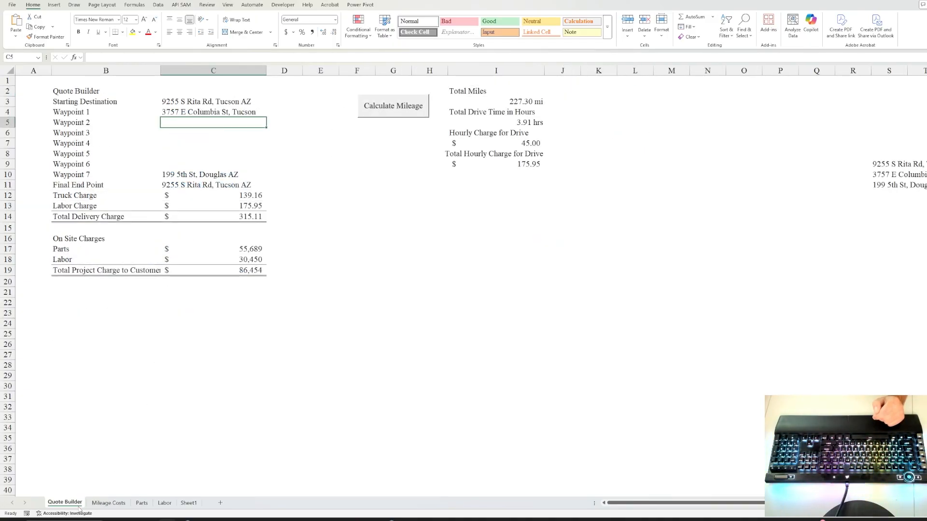
click(240, 270)
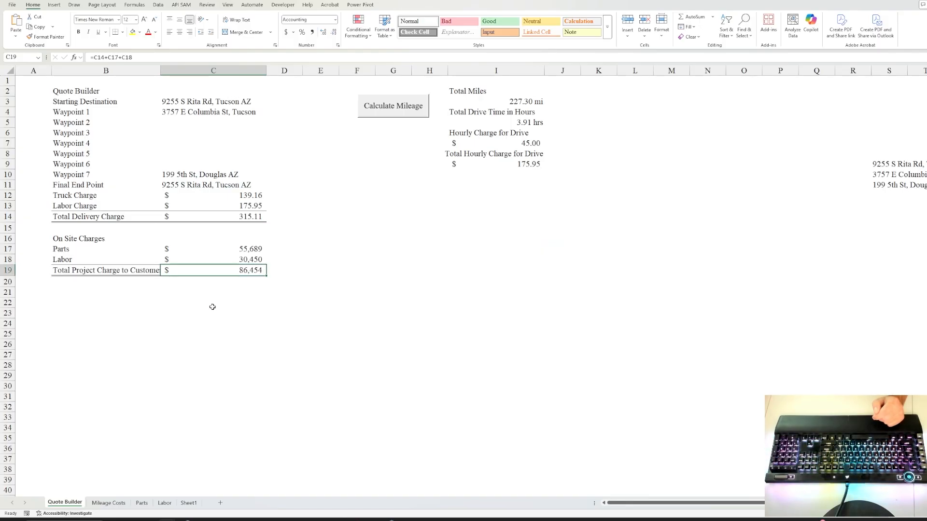
On the Parts sheet, change Part 12's unit price from 237 to 337.
click(142, 504)
click(202, 313)
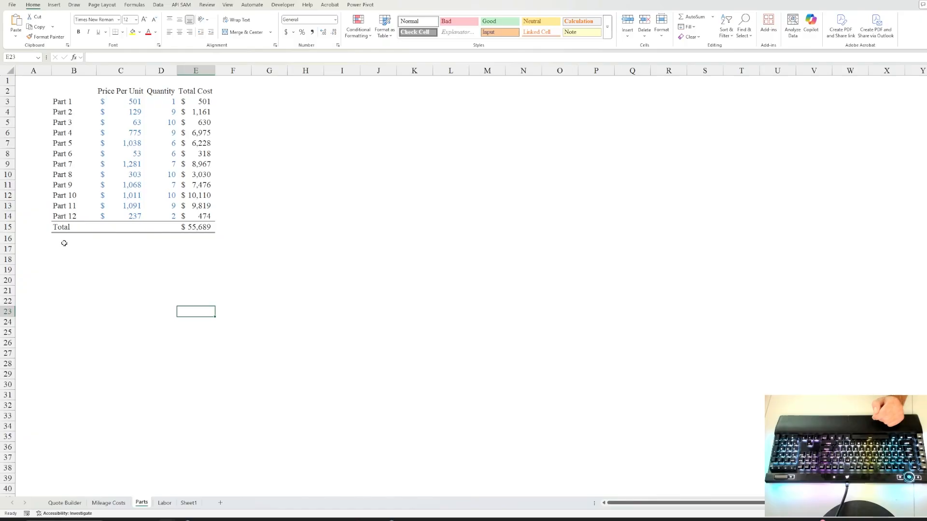
click(67, 215)
click(140, 218)
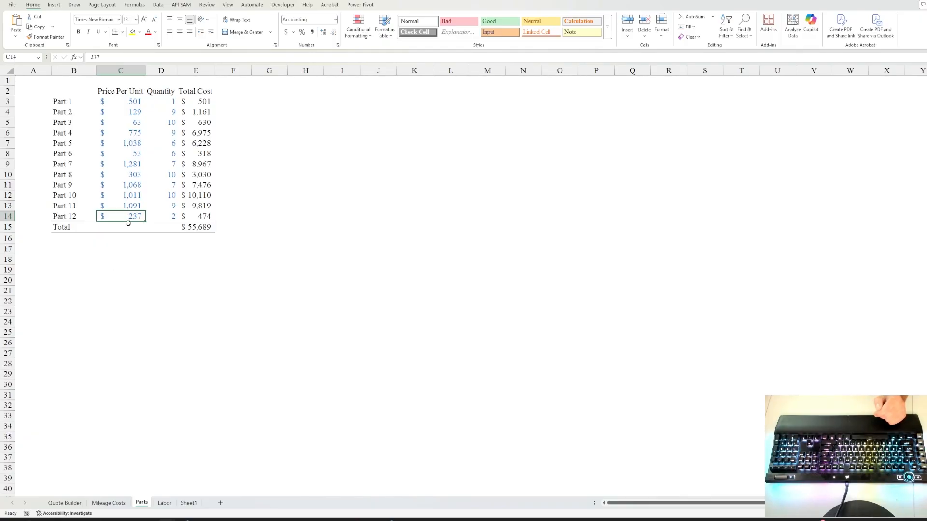
click(68, 505)
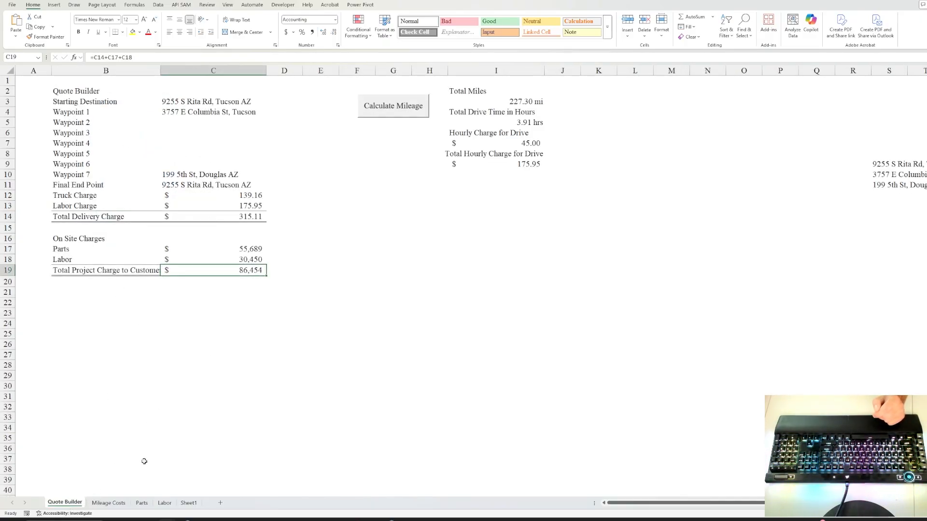
click(142, 503)
click(156, 258)
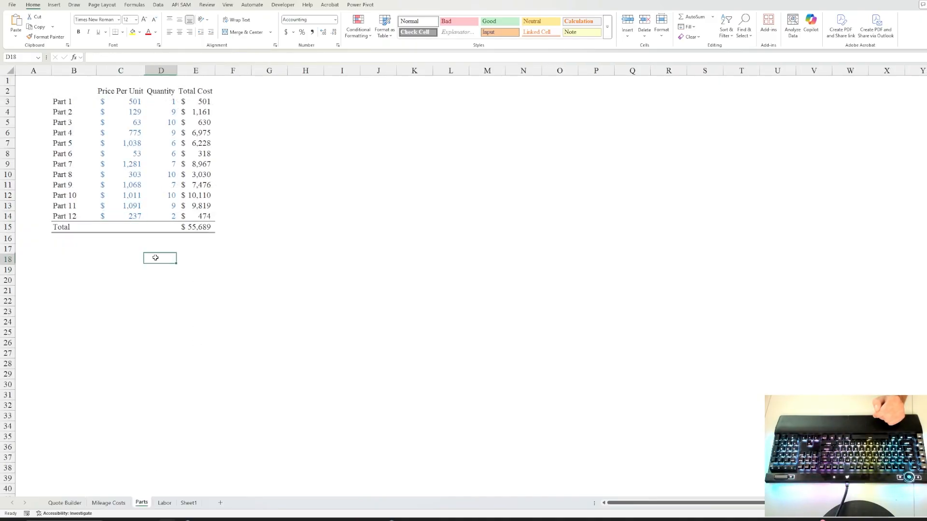
click(136, 218)
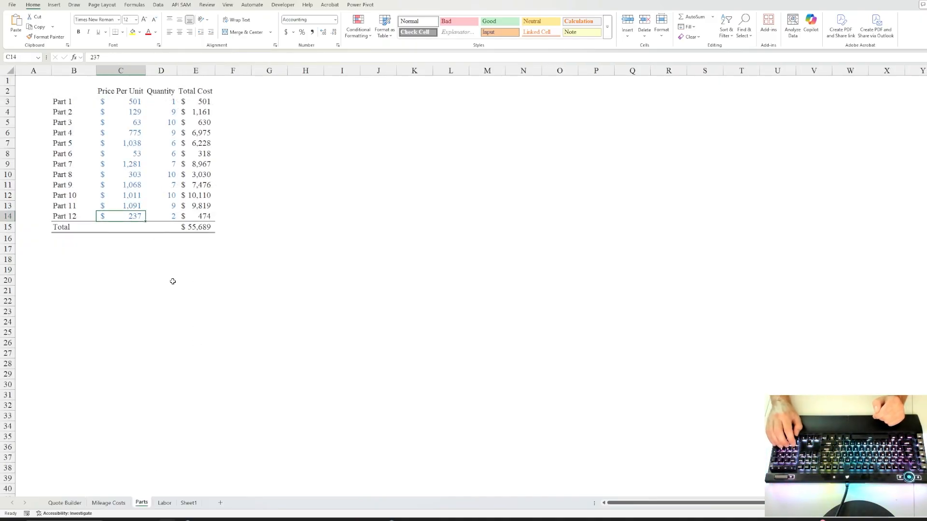
Verify the $86,654 project charge on Quote Builder and the $55,889 parts total.
click(60, 504)
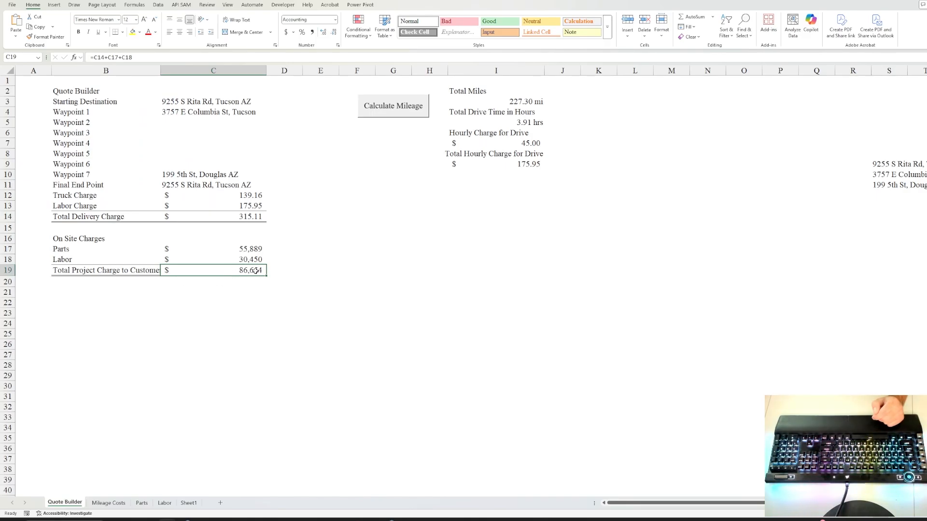
click(246, 290)
click(245, 271)
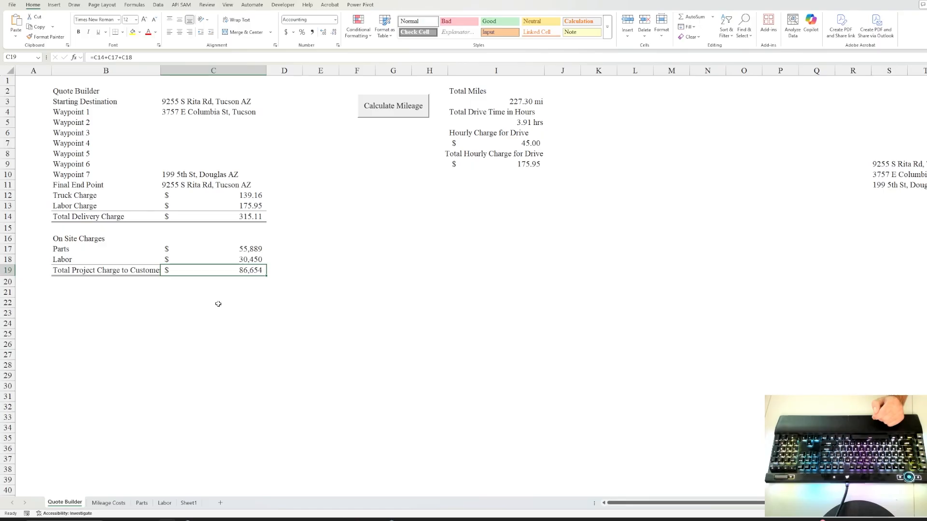
click(281, 272)
click(241, 271)
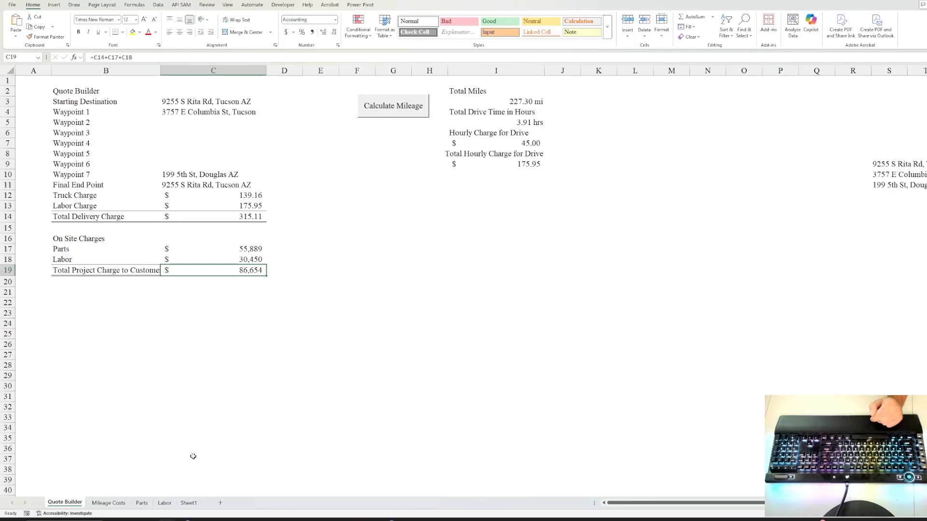
click(141, 503)
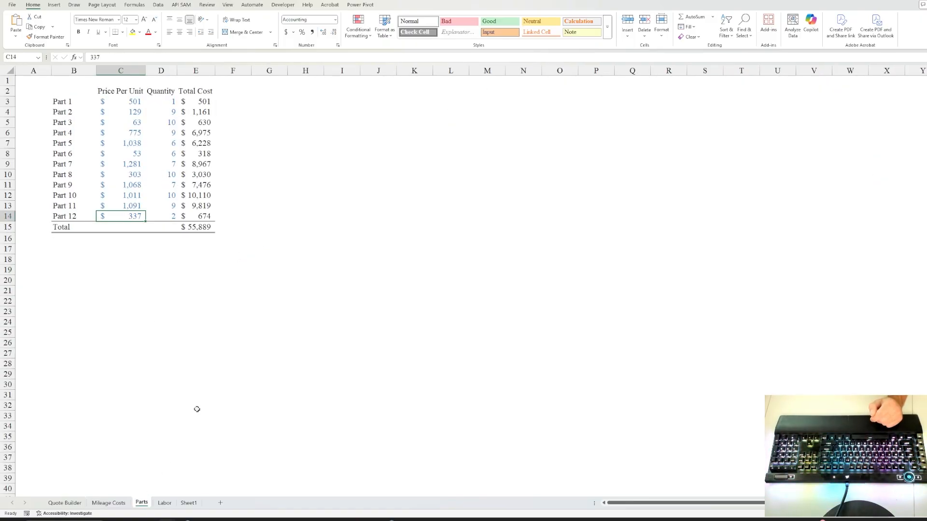
click(164, 503)
click(142, 503)
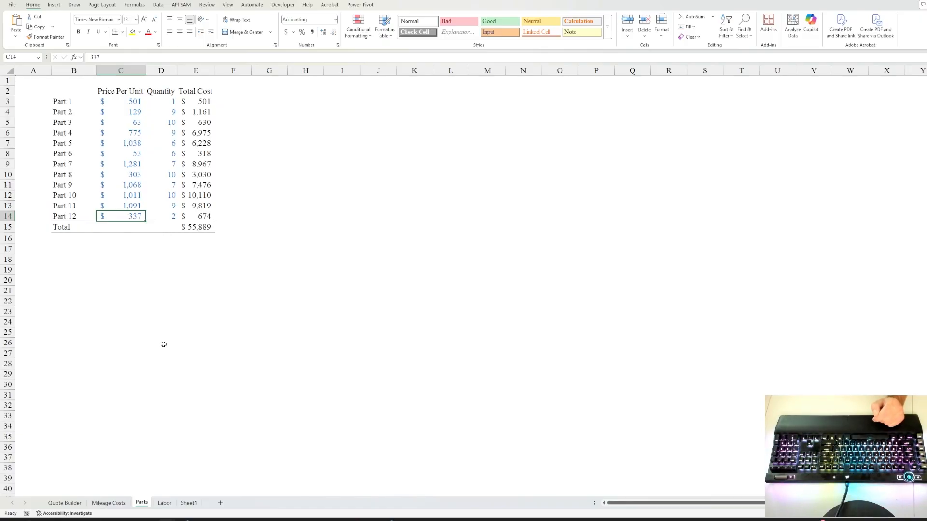
click(65, 503)
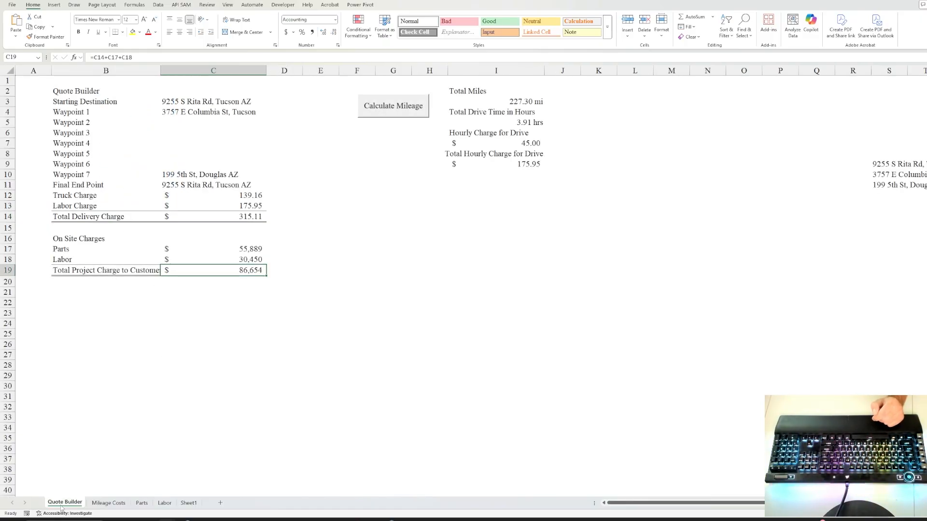
click(280, 270)
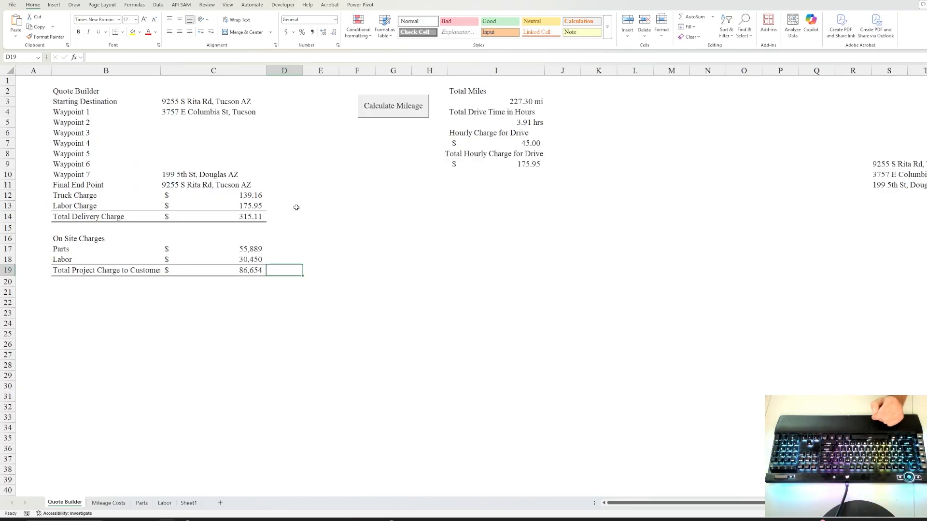
click(275, 217)
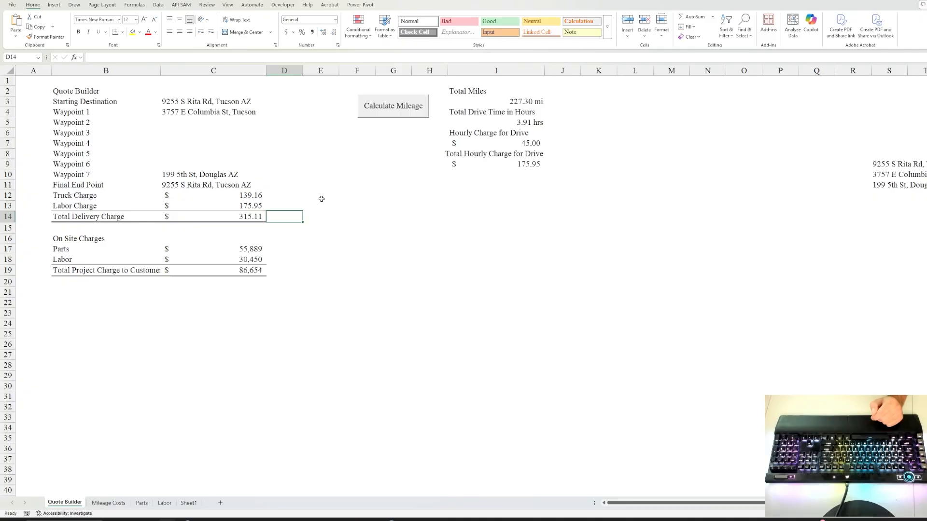